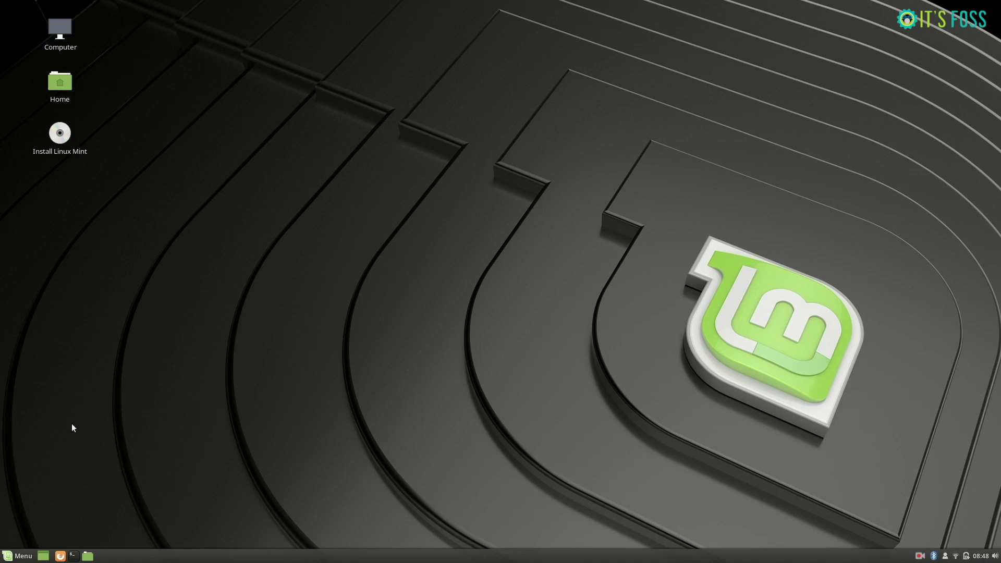
Open and close the application menu, then open the Home folder from its desktop icon
{"action": "left_click", "coordinate": [16, 556]}
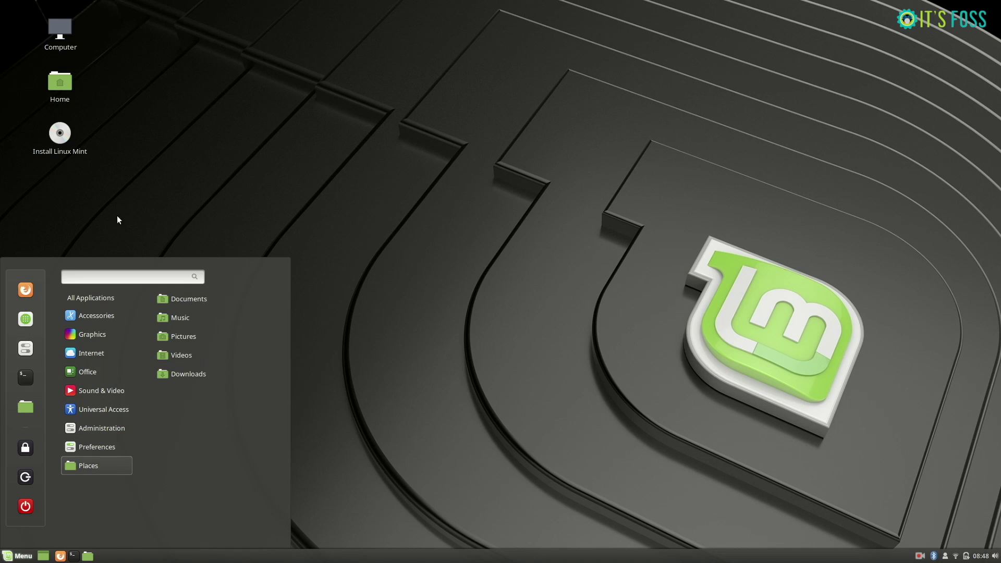
{"action": "left_click", "coordinate": [149, 199]}
{"action": "double_click", "coordinate": [68, 85]}
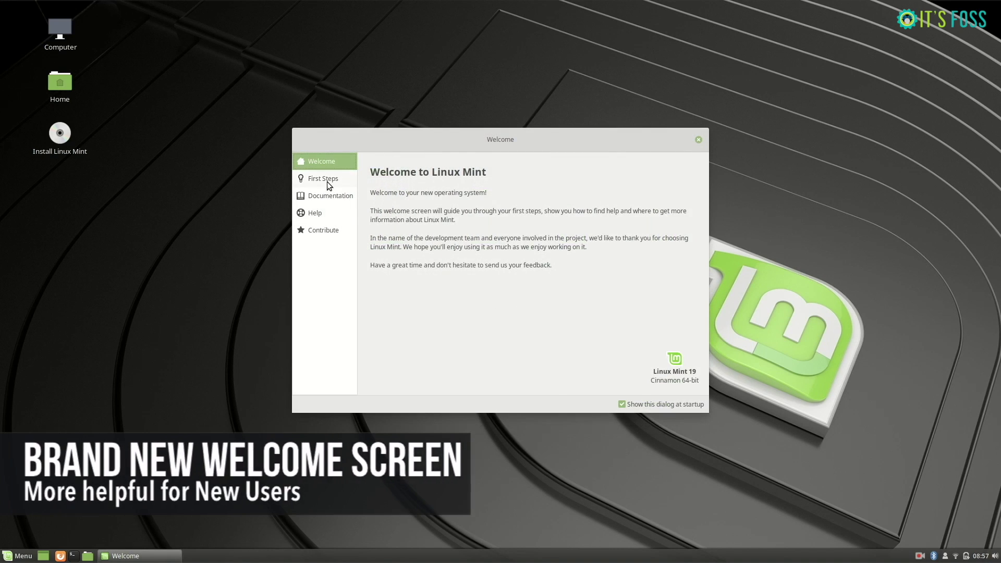
Tour the First Steps, Documentation, Help and Contribute pages of the Welcome Screen, then close it
{"action": "left_click", "coordinate": [327, 180]}
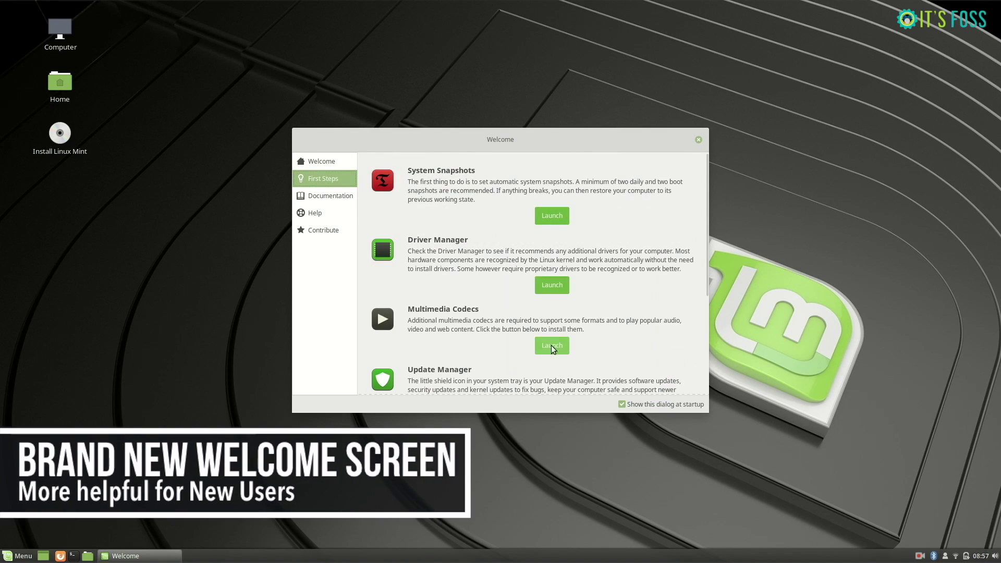
{"action": "scroll", "coordinate": [501, 347], "scroll_direction": "down", "scroll_amount": 5}
{"action": "left_click", "coordinate": [336, 195]}
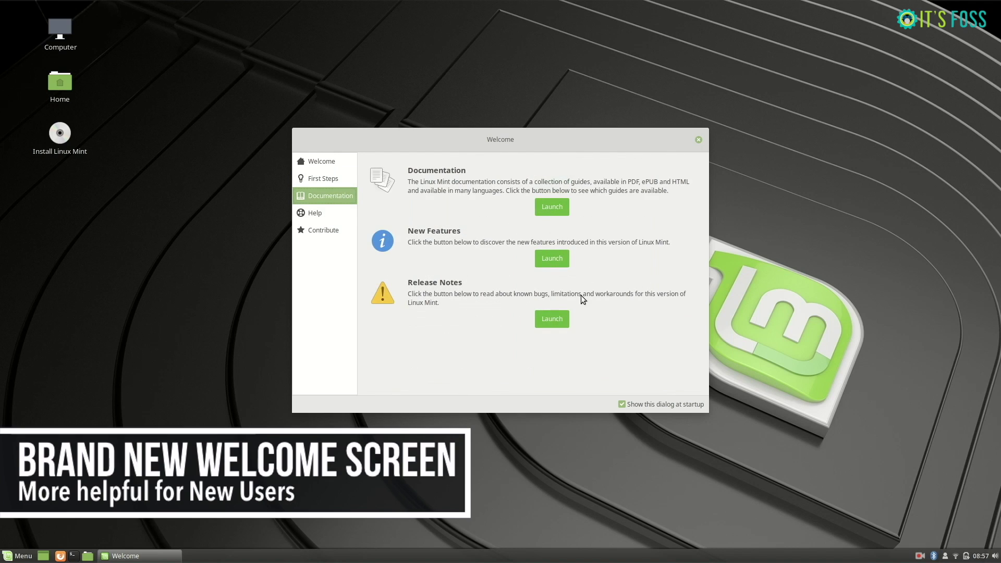
{"action": "left_click", "coordinate": [323, 214]}
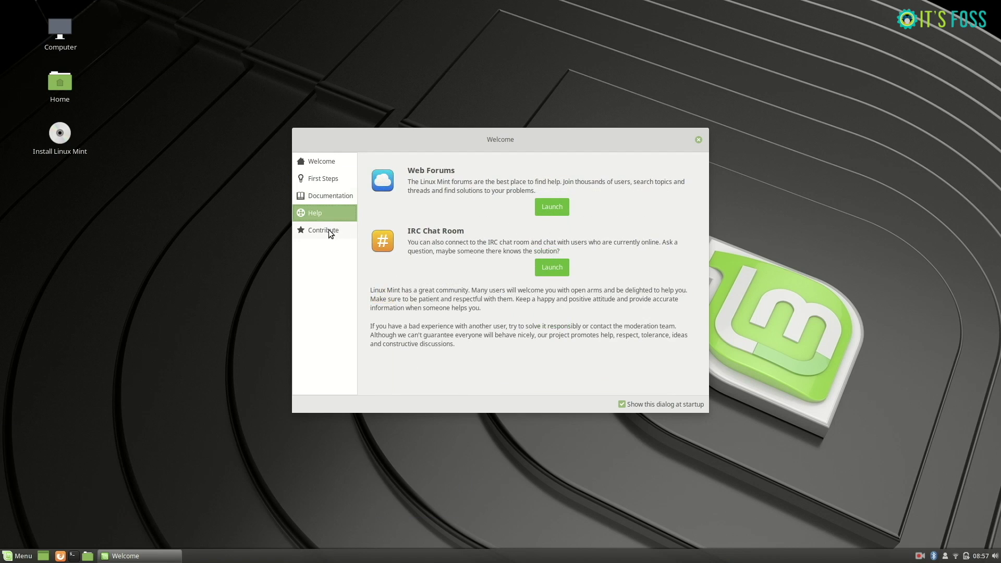
{"action": "left_click", "coordinate": [328, 230]}
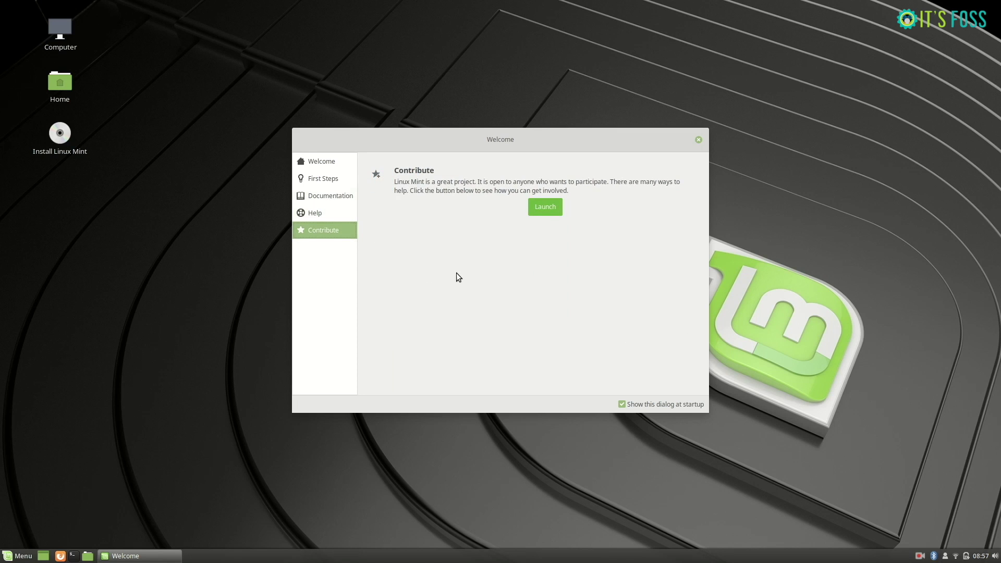
{"action": "left_click", "coordinate": [698, 139]}
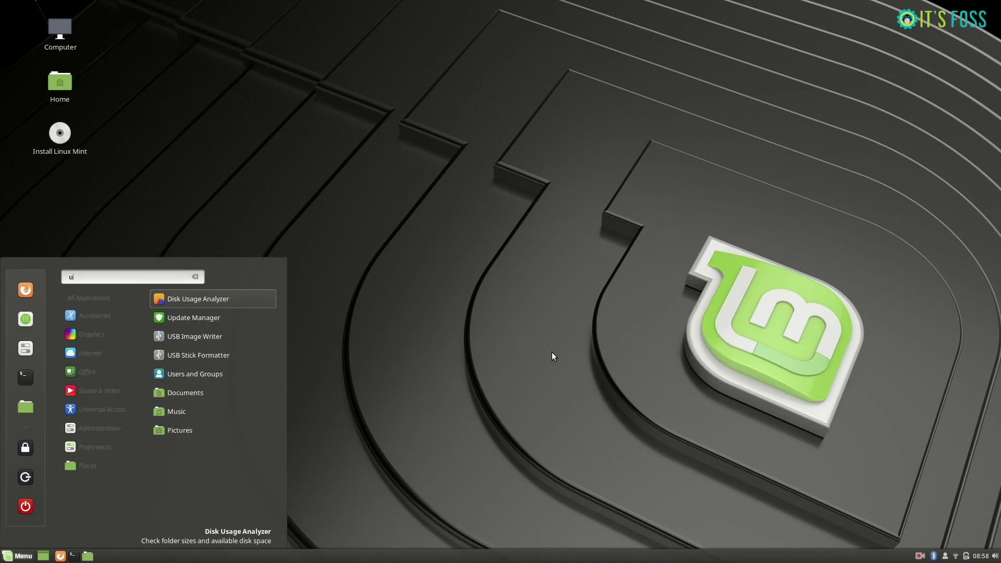
Launch Update Manager from a menu search, dismiss its welcome screen, and start the snapshot setup
{"action": "type", "text": "pdate"}
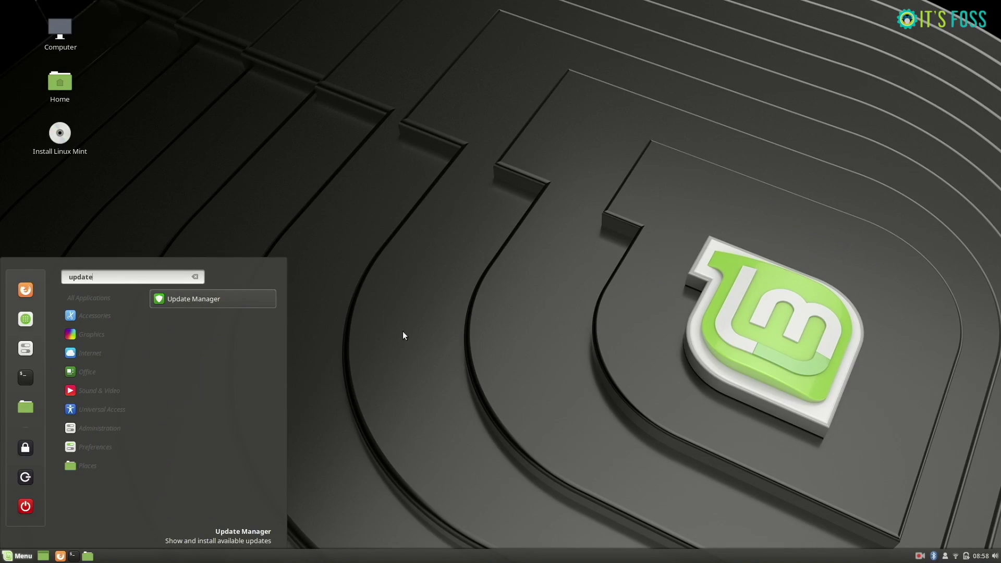
{"action": "left_click", "coordinate": [241, 301]}
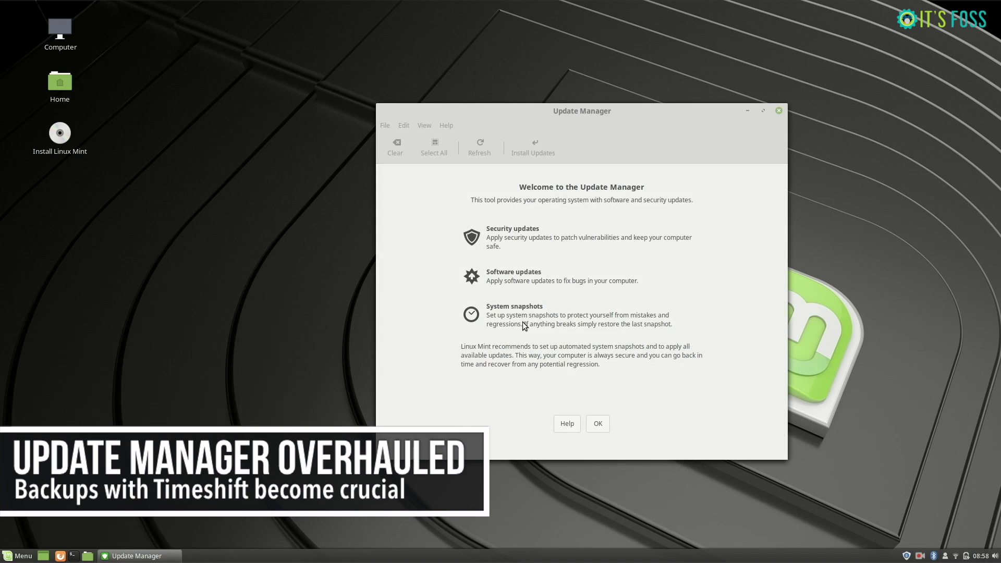
{"action": "left_click", "coordinate": [598, 423]}
{"action": "left_click_drag", "start_coordinate": [576, 111], "coordinate": [511, 108]}
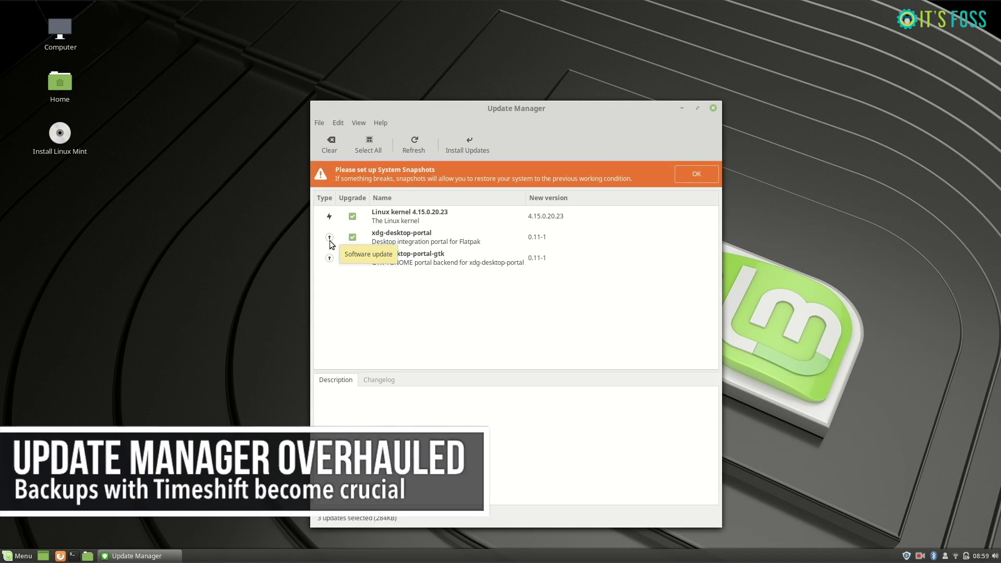
{"action": "left_click", "coordinate": [696, 178]}
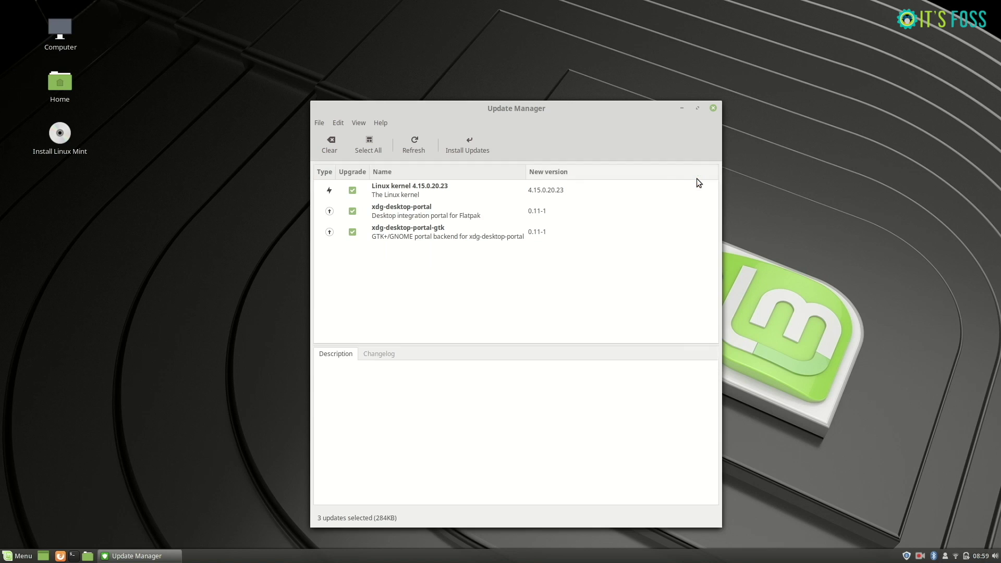
Minimize Update Manager and finish the snapshot wizard with USB Flash Drive Lexar as the location
{"action": "left_click", "coordinate": [682, 108]}
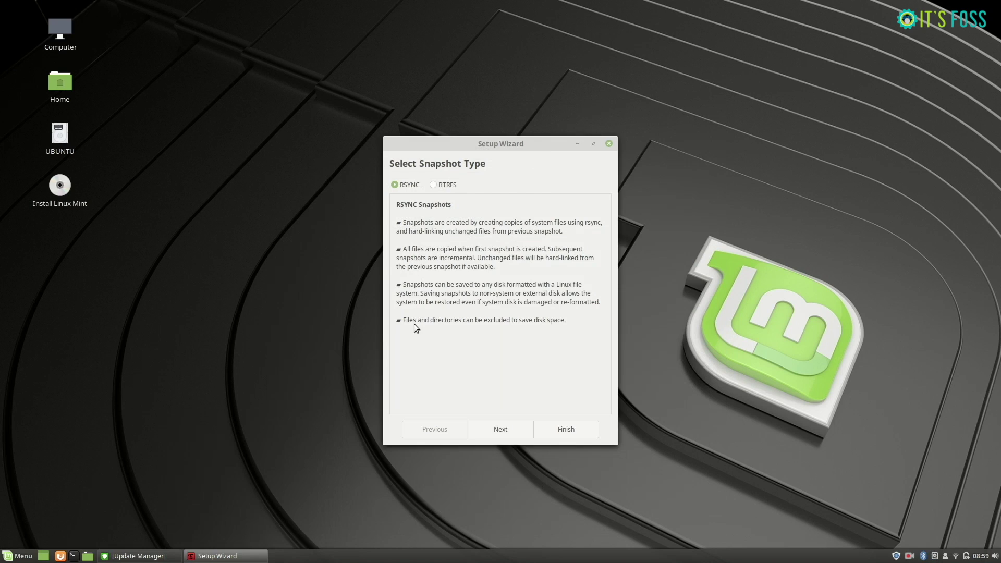
{"action": "left_click", "coordinate": [509, 428]}
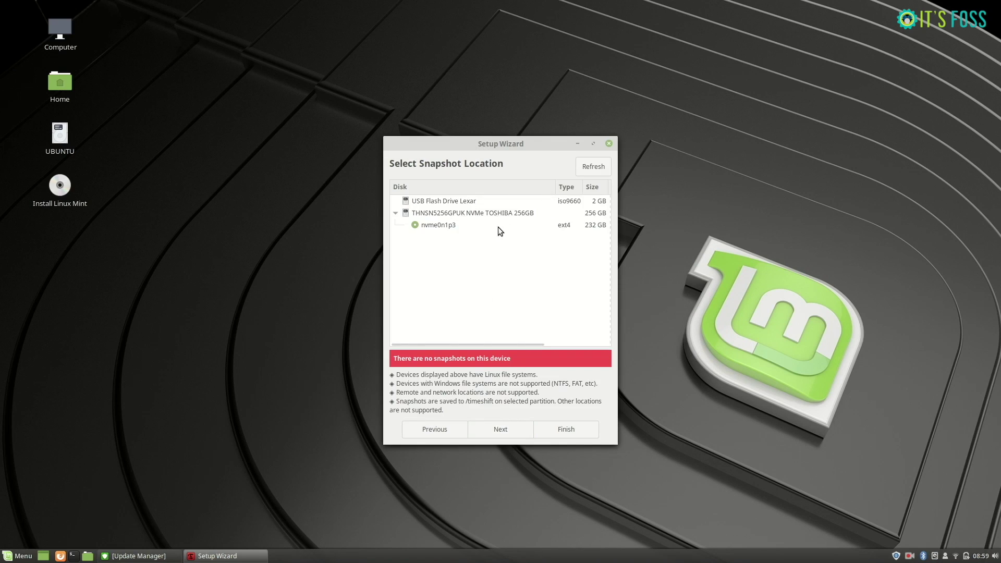
{"action": "left_click", "coordinate": [457, 205]}
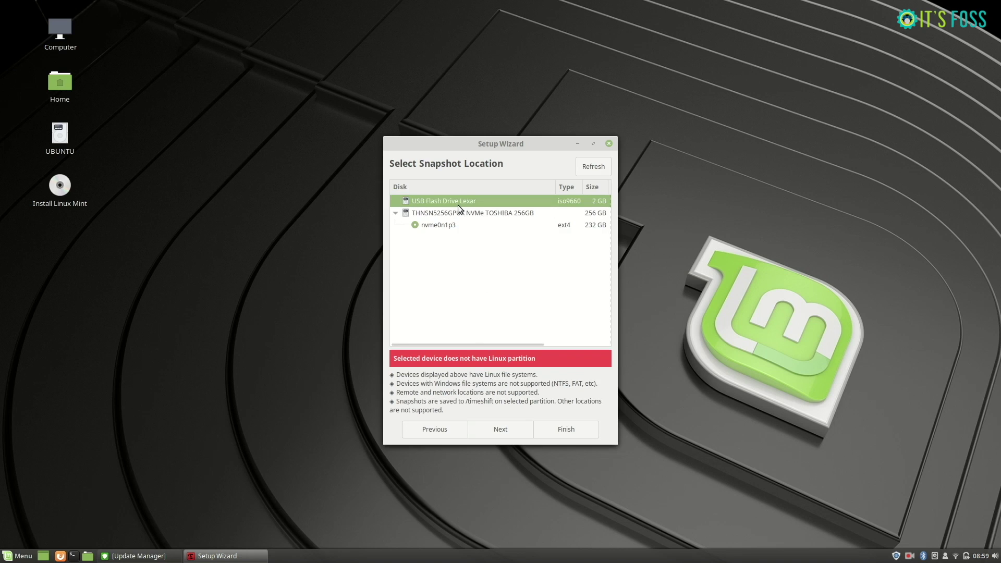
{"action": "left_click", "coordinate": [501, 429]}
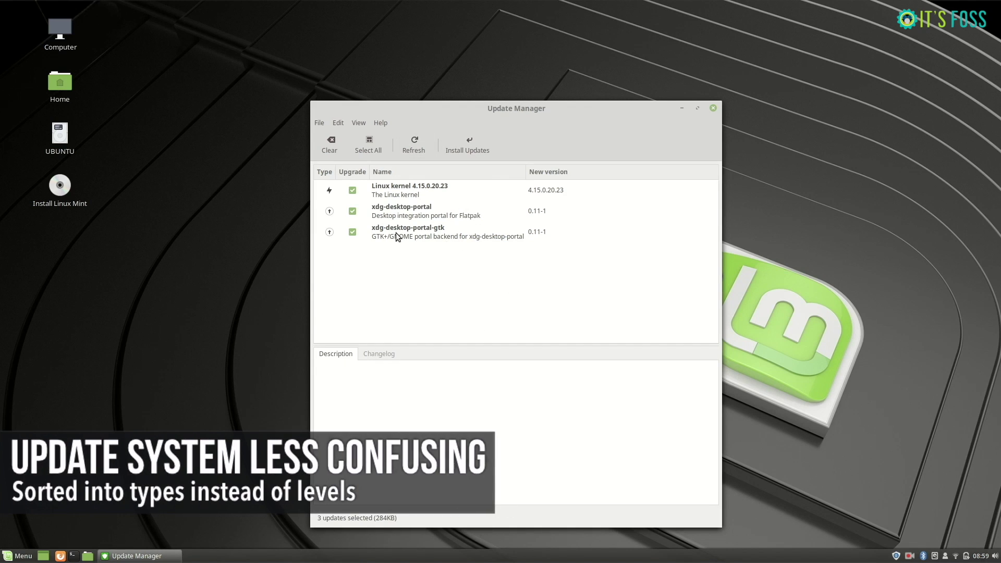
{"action": "left_click", "coordinate": [401, 189]}
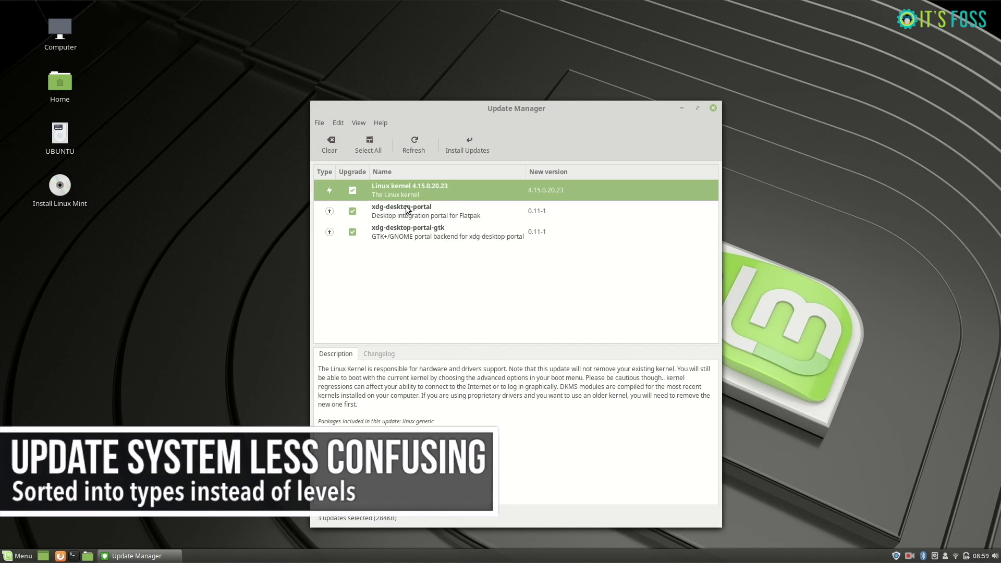
{"action": "left_click", "coordinate": [407, 212]}
{"action": "left_click", "coordinate": [358, 123]}
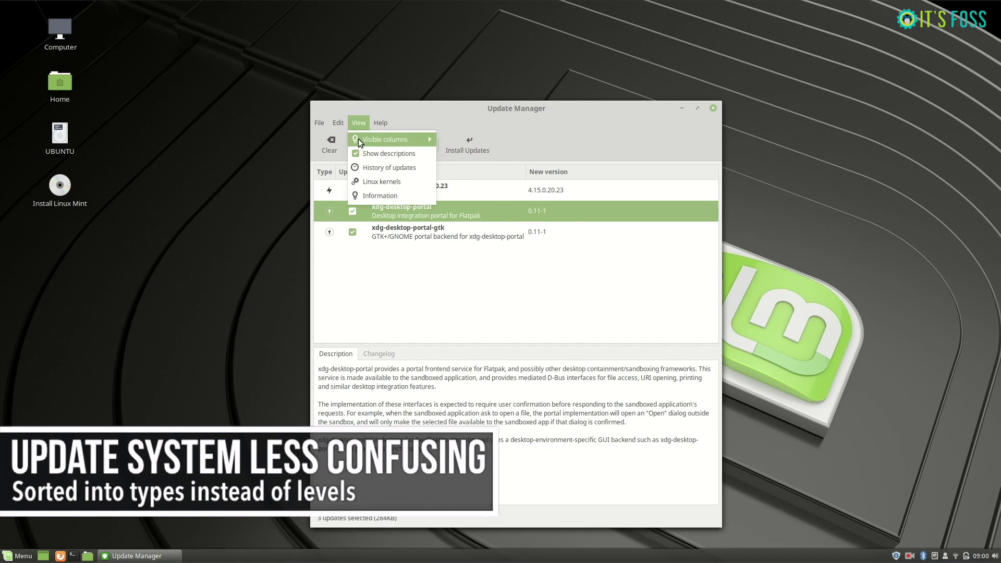
{"action": "mouse_move", "coordinate": [365, 139]}
{"action": "left_click", "coordinate": [464, 181]}
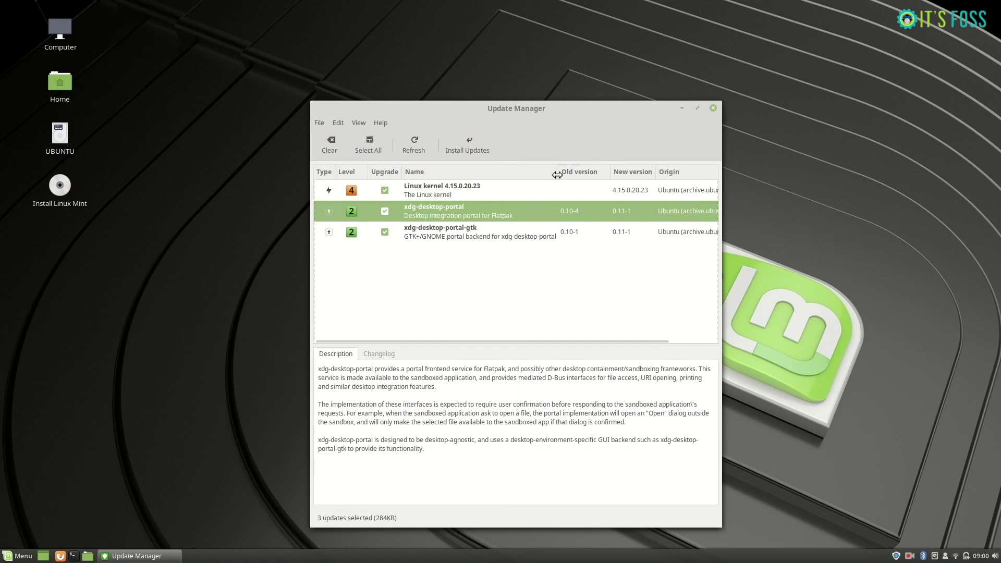
{"action": "left_click_drag", "start_coordinate": [557, 175], "coordinate": [499, 173]}
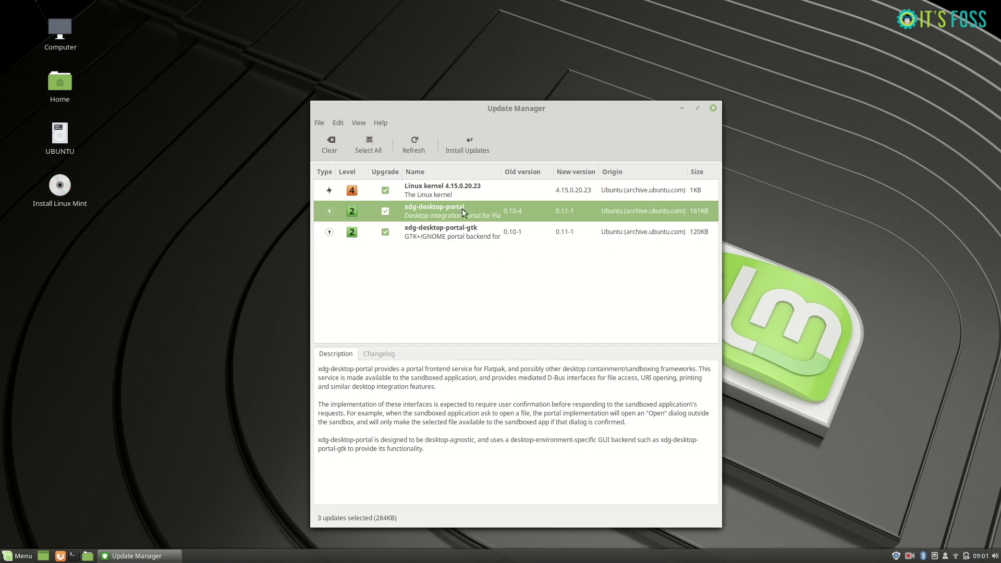
{"action": "left_click", "coordinate": [359, 124]}
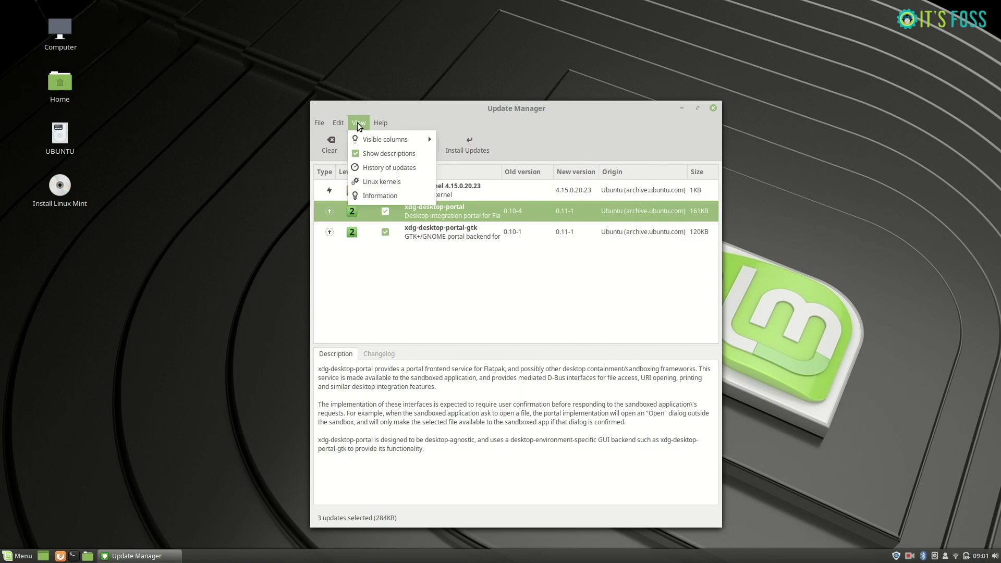
{"action": "left_click", "coordinate": [483, 117]}
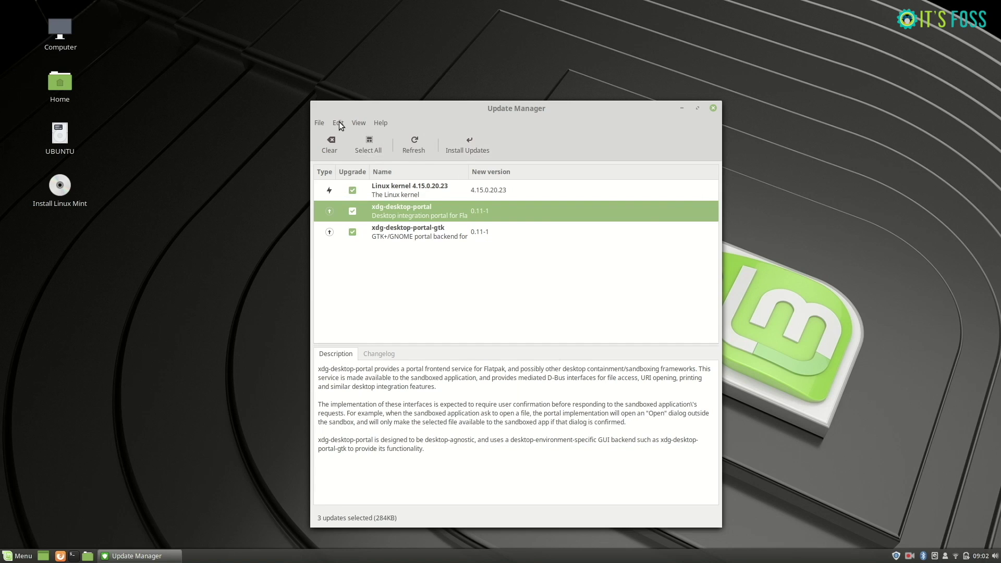
{"action": "left_click", "coordinate": [338, 123]}
Open Update Manager preferences and review the Levels, Auto-refresh, Blacklist and Auto-upgrade tabs
{"action": "left_click", "coordinate": [345, 139]}
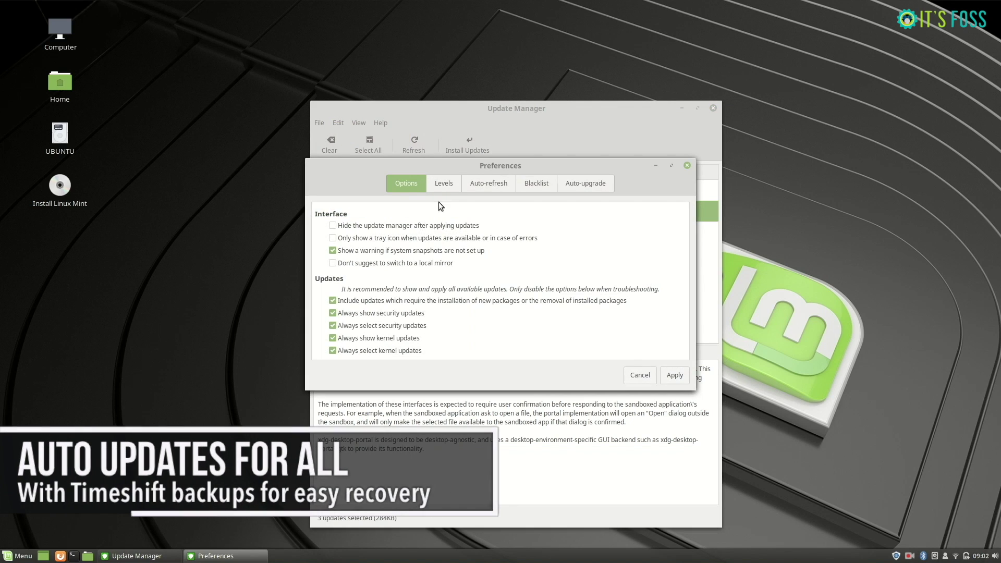
{"action": "left_click", "coordinate": [449, 189]}
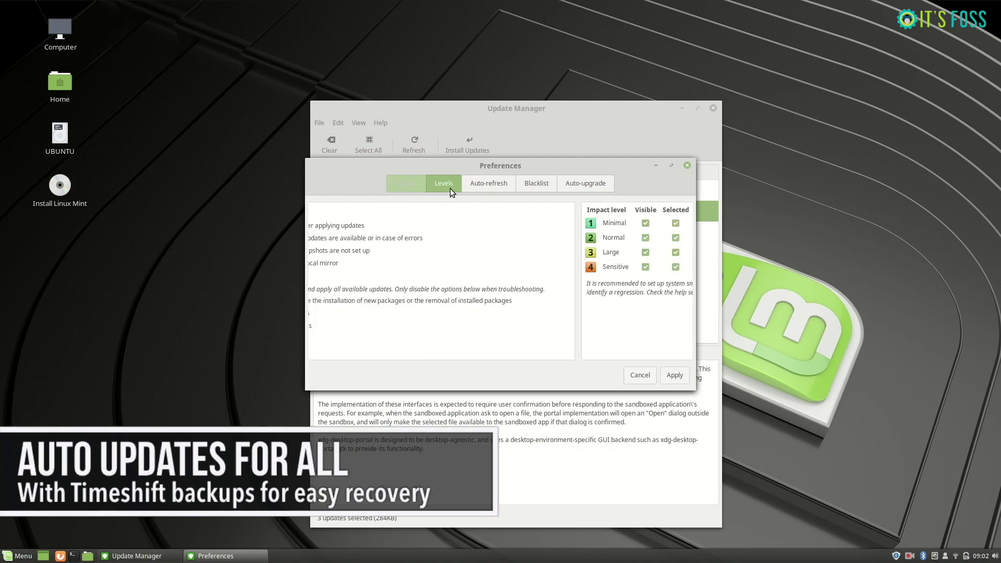
{"action": "left_click", "coordinate": [483, 185]}
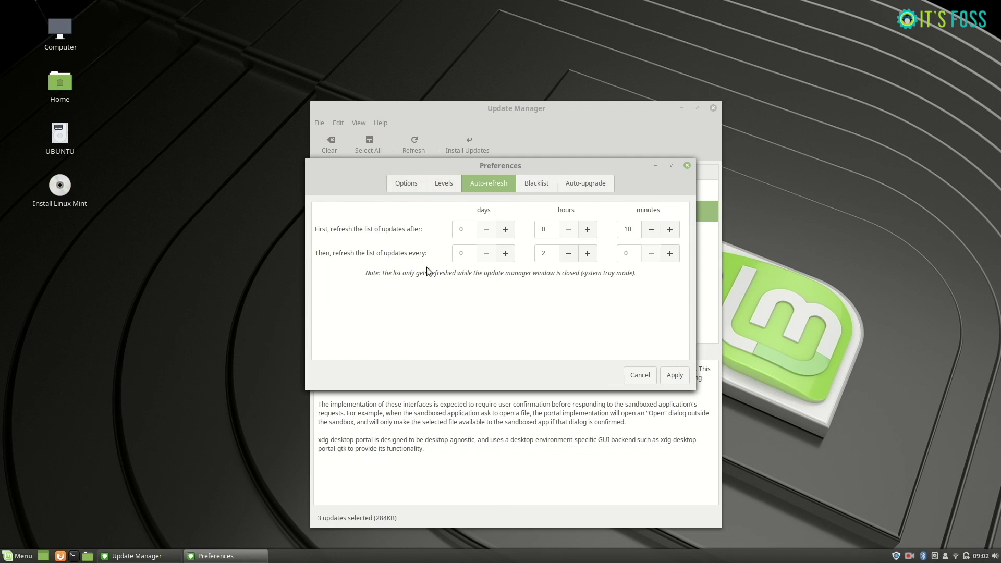
{"action": "left_click", "coordinate": [536, 183]}
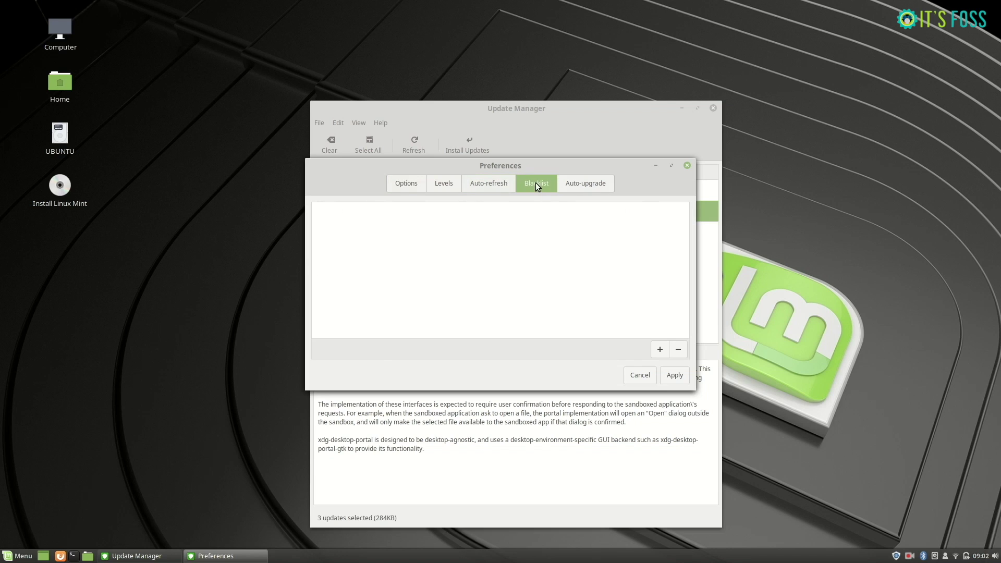
{"action": "left_click", "coordinate": [585, 184]}
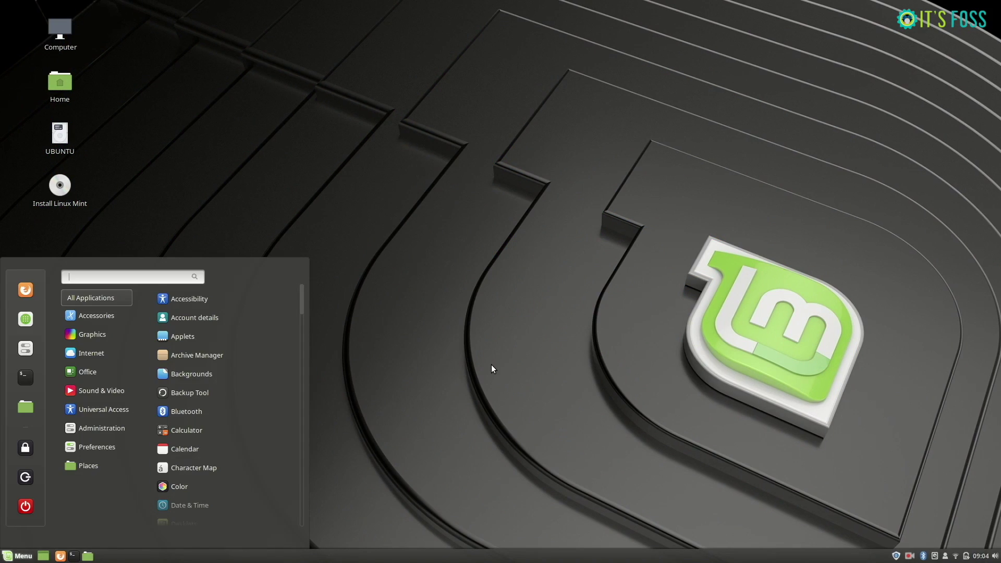
Launch Software Manager from a 'softw' menu search and browse the Flatpak applications
{"action": "type", "text": "softw"}
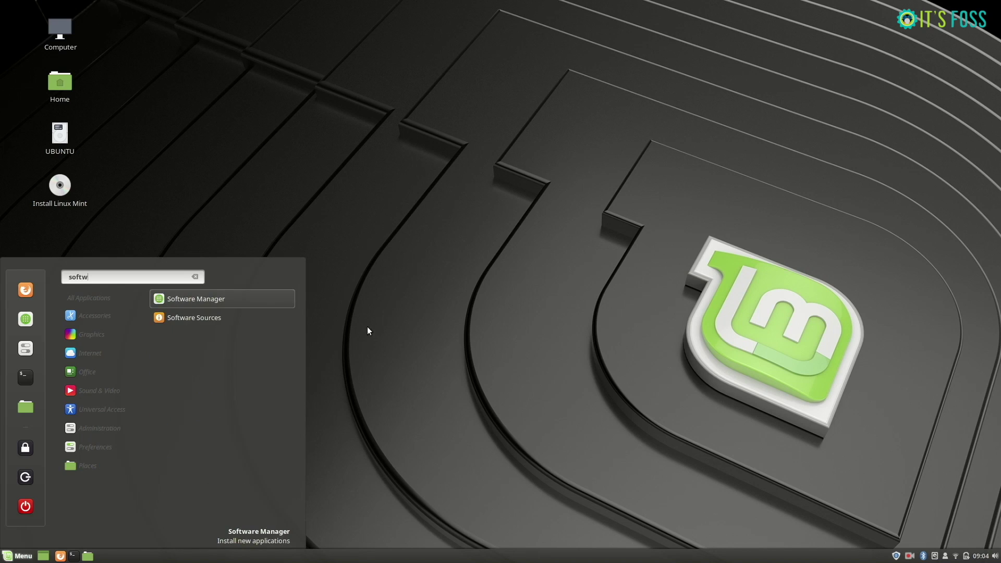
{"action": "left_click", "coordinate": [248, 298]}
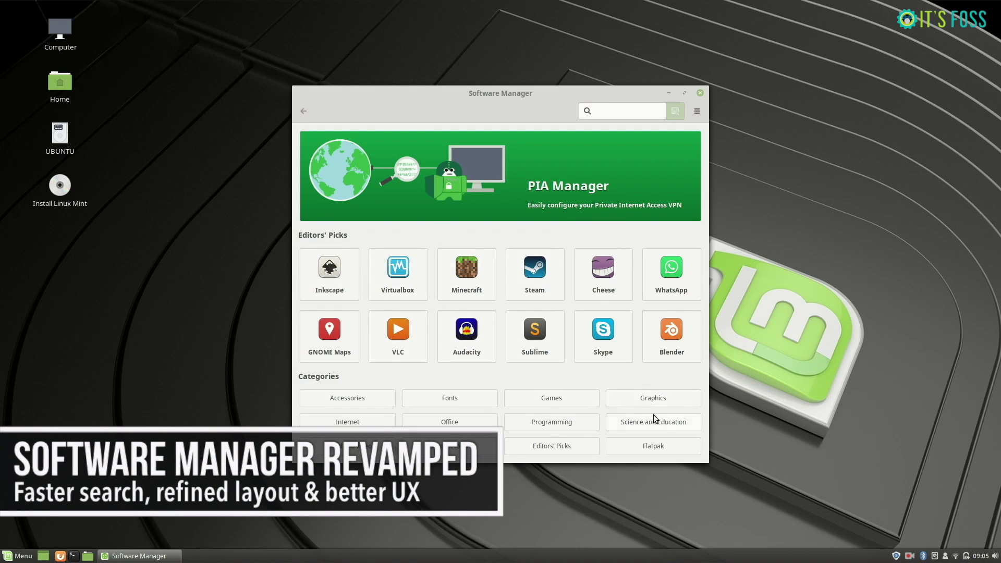
{"action": "left_click", "coordinate": [640, 442]}
Search the software catalogue for skype twice, returning to the home page each time
{"action": "left_click", "coordinate": [608, 111]}
{"action": "type", "text": "sk"}
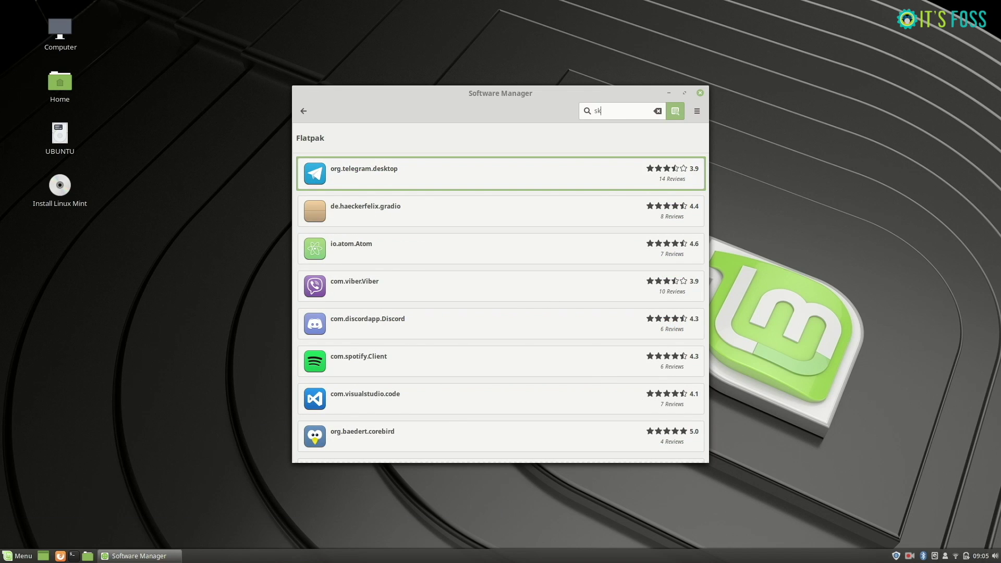
{"action": "type", "text": "ype"}
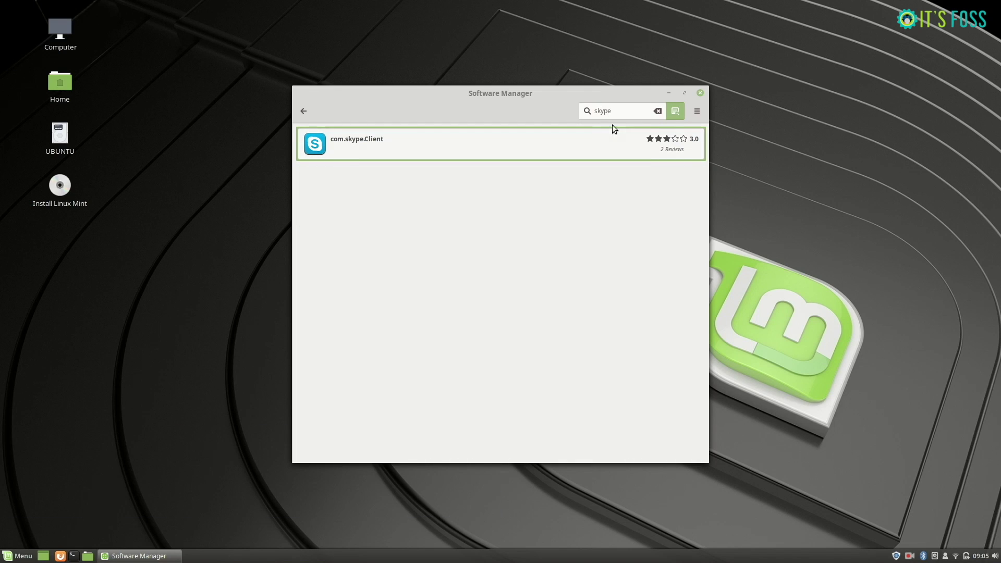
{"action": "left_click", "coordinate": [658, 111]}
{"action": "left_click", "coordinate": [302, 111]}
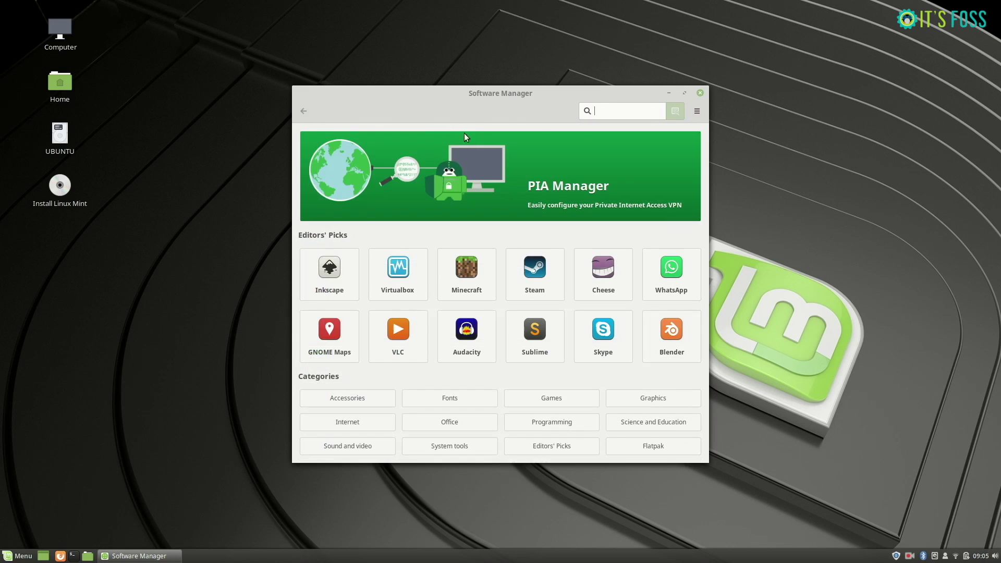
{"action": "type", "text": "skype"}
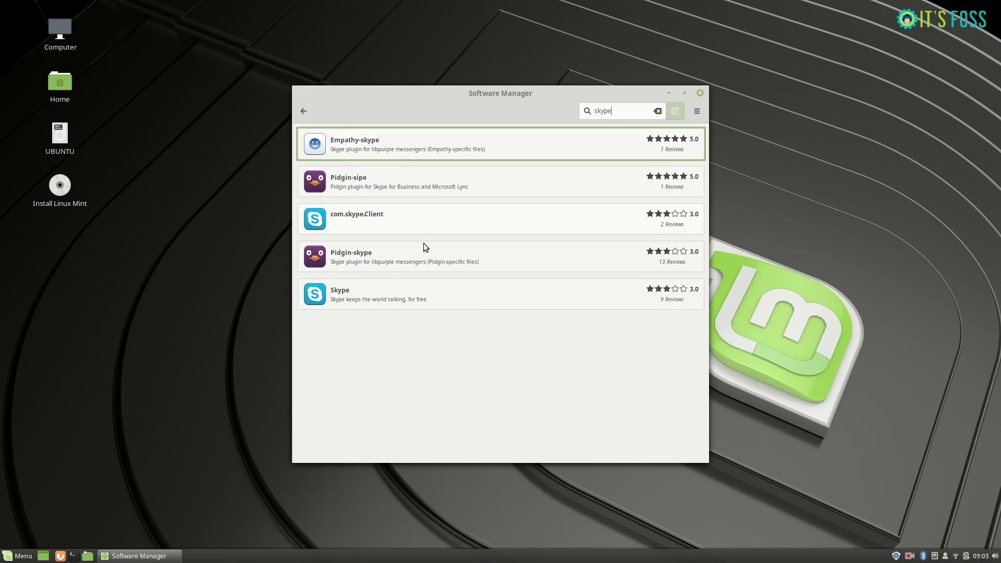
{"action": "left_click", "coordinate": [304, 111]}
Install the Sublime text editor, then search the application menu for 'sound'
{"action": "left_click", "coordinate": [529, 342]}
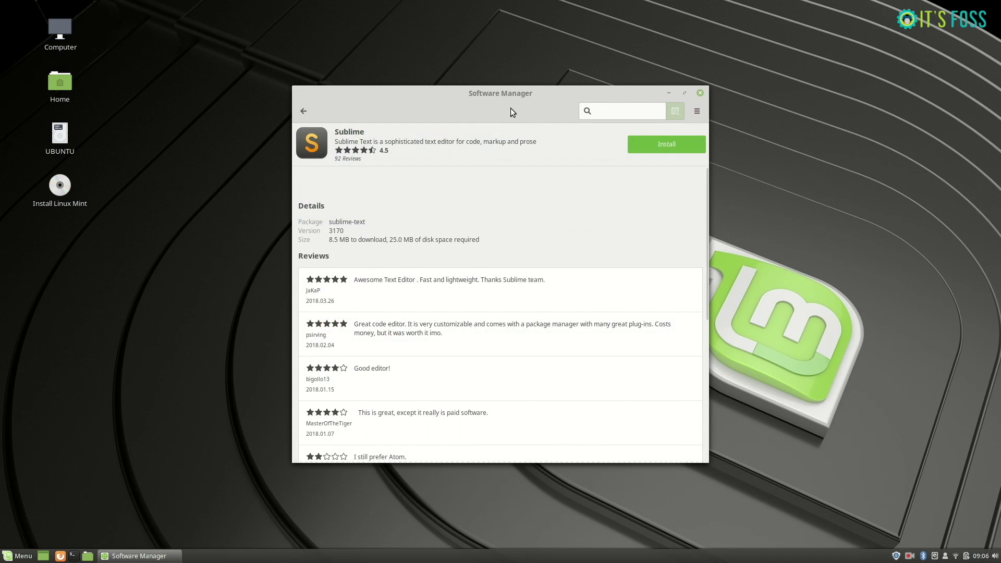
{"action": "scroll", "coordinate": [523, 258], "scroll_direction": "down", "scroll_amount": 7}
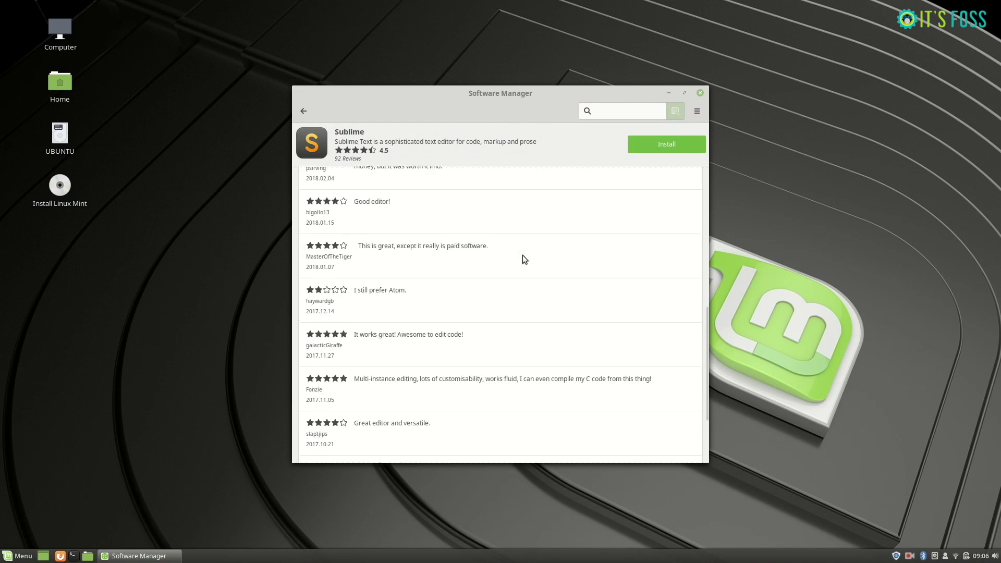
{"action": "scroll", "coordinate": [523, 255], "scroll_direction": "down", "scroll_amount": 3}
{"action": "scroll", "coordinate": [523, 256], "scroll_direction": "up", "scroll_amount": 15}
{"action": "left_click", "coordinate": [654, 148]}
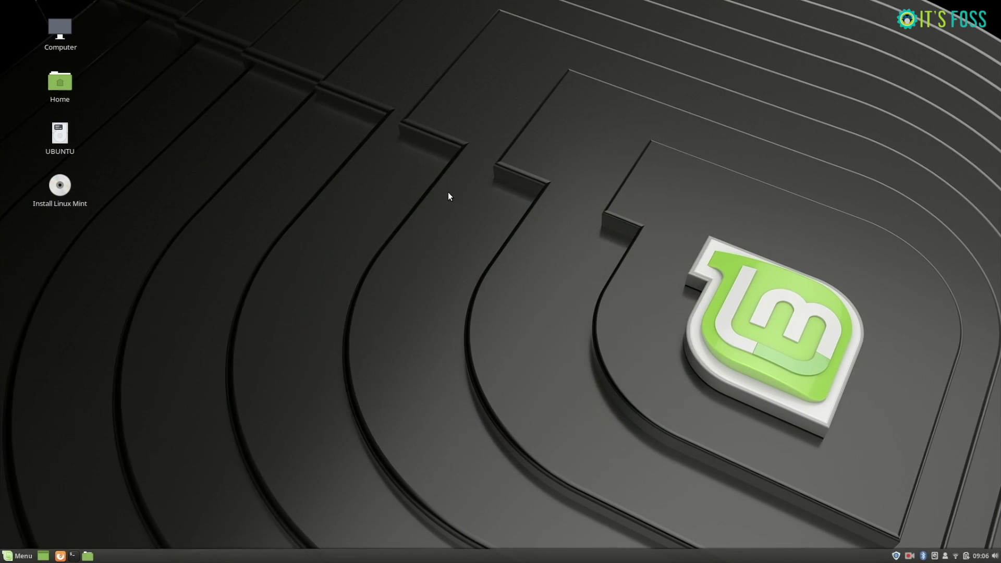
{"action": "key", "text": "super"}
{"action": "type", "text": "sound"}
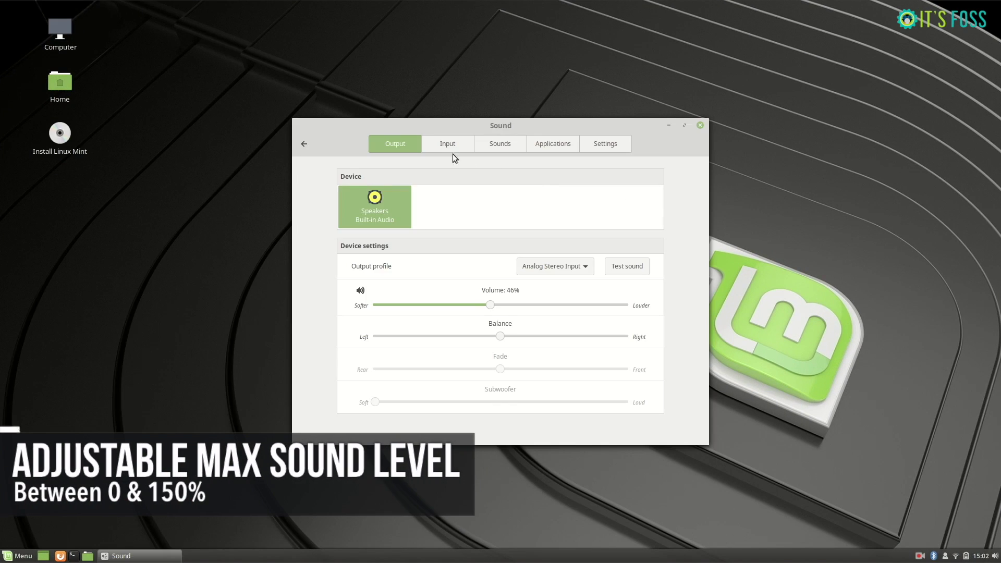
Raise the maximum volume limit to 135% and test output volume with the volume keys
{"action": "left_click", "coordinate": [603, 144]}
{"action": "left_click", "coordinate": [594, 205]}
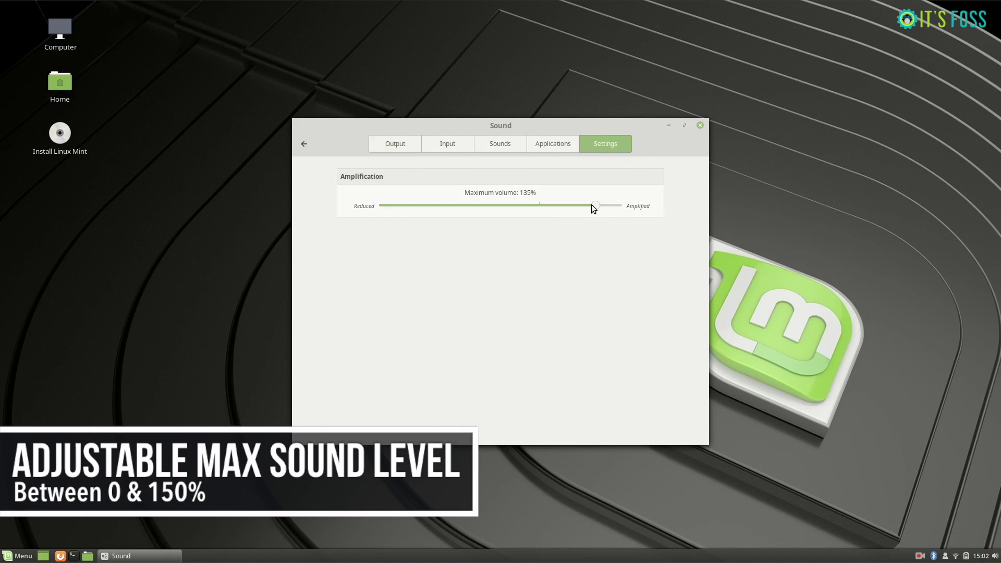
{"action": "left_click", "coordinate": [391, 144]}
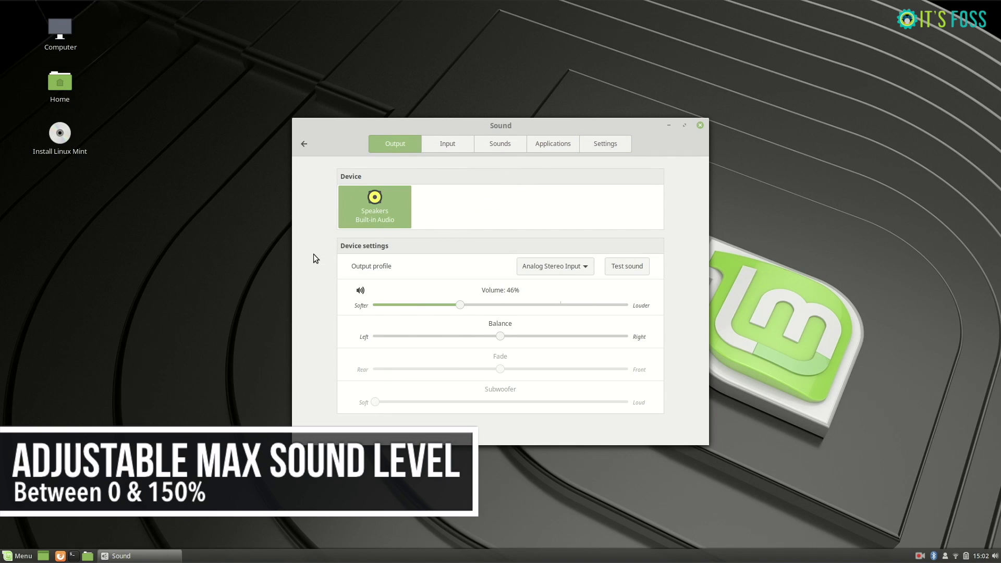
{"action": "key", "text": "XF86AudioRaiseVolume"}
{"action": "key", "text": "XF86AudioRaiseVolume"}
{"action": "key", "text": "XF86AudioRaiseVolume"}
{"action": "key", "text": "XF86AudioRaiseVolume"}
{"action": "key", "text": "XF86AudioRaiseVolume"}
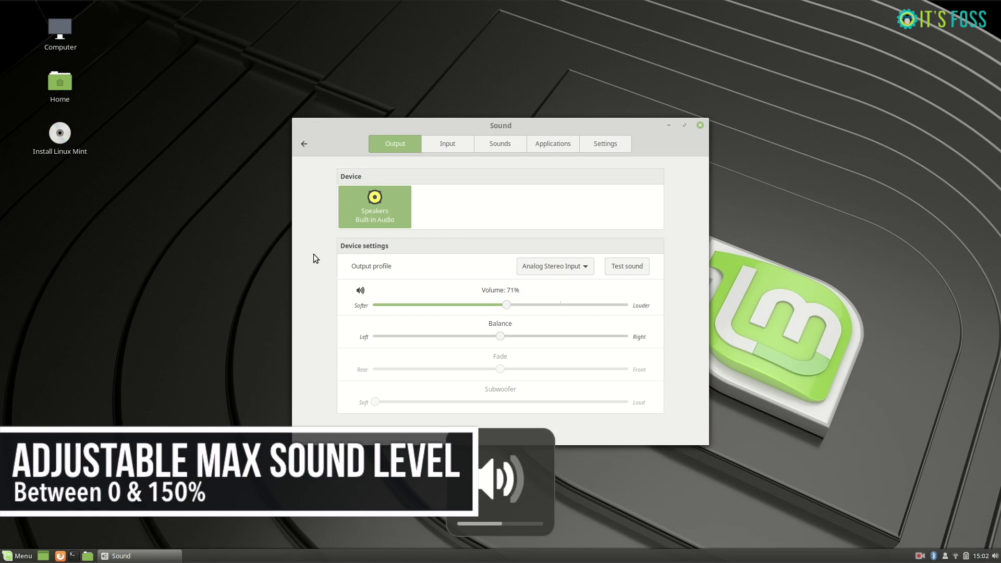
{"action": "key", "text": "XF86AudioRaiseVolume"}
{"action": "key", "text": "XF86AudioRaiseVolume"}
{"action": "key", "text": "XF86AudioRaiseVolume"}
{"action": "key", "text": "XF86AudioRaiseVolume"}
{"action": "key", "text": "XF86AudioRaiseVolume"}
{"action": "key", "text": "XF86AudioRaiseVolume"}
{"action": "key", "text": "XF86AudioRaiseVolume"}
{"action": "key", "text": "XF86AudioRaiseVolume"}
{"action": "key", "text": "XF86AudioRaiseVolume"}
{"action": "key", "text": "XF86AudioRaiseVolume"}
{"action": "key", "text": "XF86AudioRaiseVolume"}
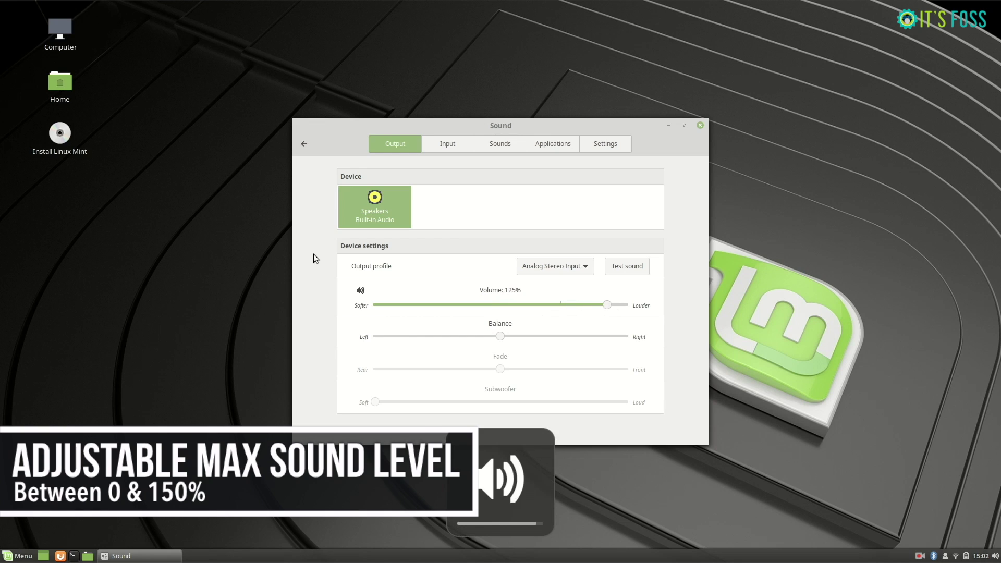
{"action": "key", "text": "XF86AudioRaiseVolume"}
{"action": "key", "text": "XF86AudioRaiseVolume"}
{"action": "key", "text": "XF86AudioLowerVolume"}
{"action": "key", "text": "XF86AudioLowerVolume"}
{"action": "key", "text": "XF86AudioLowerVolume"}
{"action": "key", "text": "XF86AudioLowerVolume"}
{"action": "key", "text": "XF86AudioLowerVolume"}
{"action": "key", "text": "XF86AudioLowerVolume"}
{"action": "key", "text": "XF86AudioLowerVolume"}
{"action": "key", "text": "XF86AudioLowerVolume"}
{"action": "key", "text": "XF86AudioLowerVolume"}
{"action": "key", "text": "XF86AudioLowerVolume"}
{"action": "key", "text": "XF86AudioLowerVolume"}
{"action": "key", "text": "XF86AudioLowerVolume"}
{"action": "key", "text": "XF86AudioLowerVolume"}
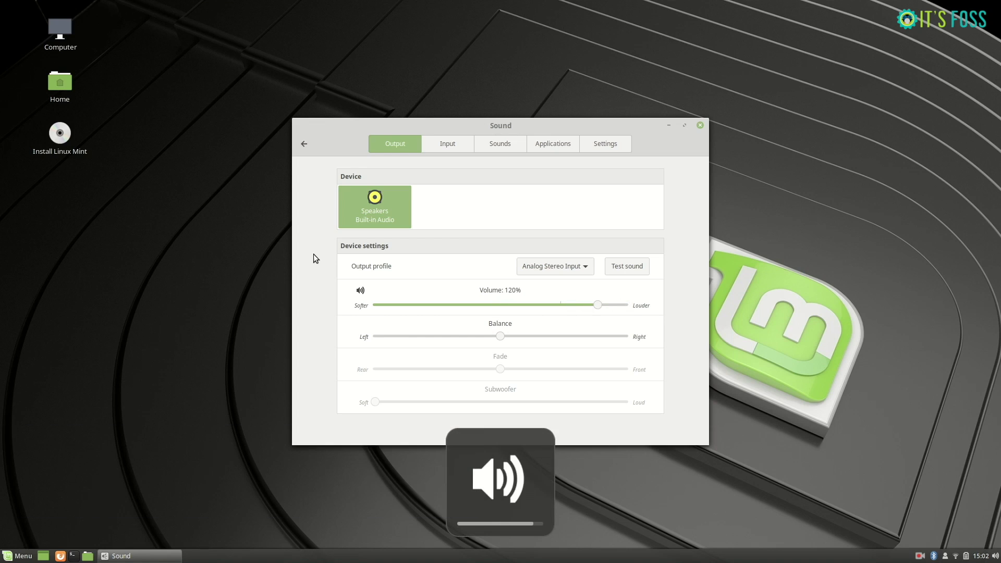
{"action": "key", "text": "XF86AudioLowerVolume"}
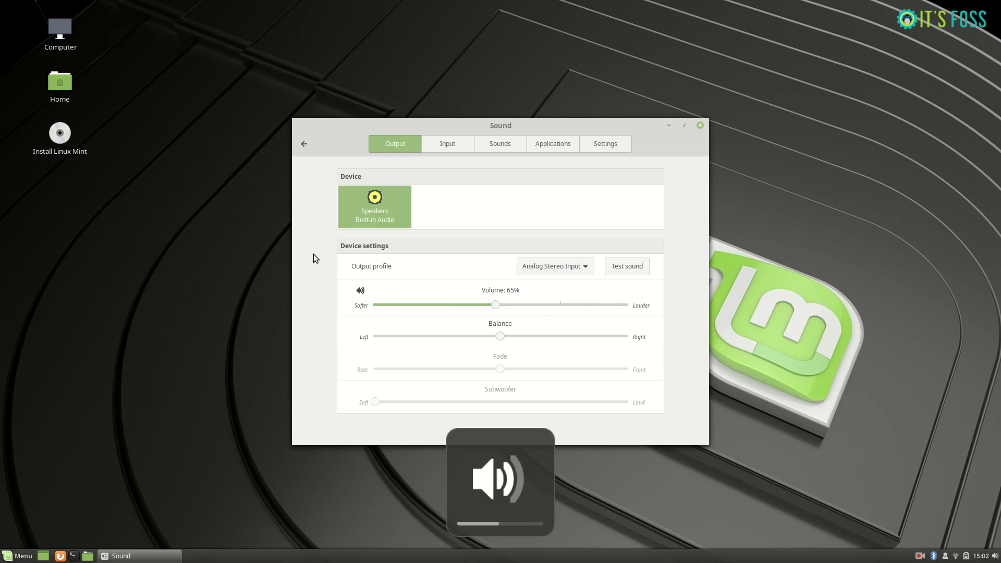
{"action": "key", "text": "XF86AudioRaiseVolume"}
{"action": "key", "text": "XF86AudioRaiseVolume"}
Cap maximum volume at 66%, bring output volume up to that limit, then open Home
{"action": "left_click", "coordinate": [601, 146]}
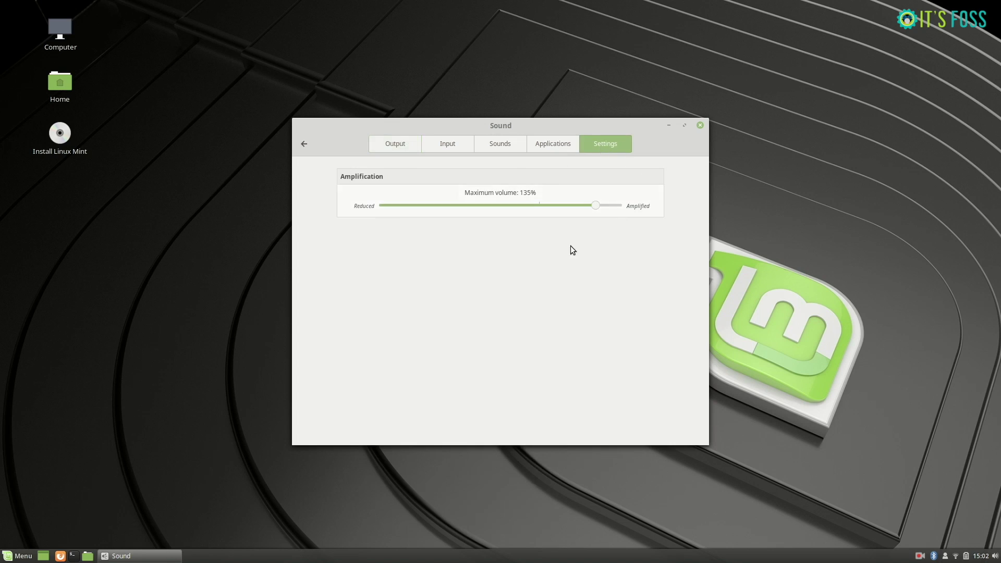
{"action": "left_click", "coordinate": [530, 205]}
{"action": "left_click", "coordinate": [490, 205]}
{"action": "left_click_drag", "start_coordinate": [487, 205], "coordinate": [484, 204]}
{"action": "left_click", "coordinate": [403, 145]}
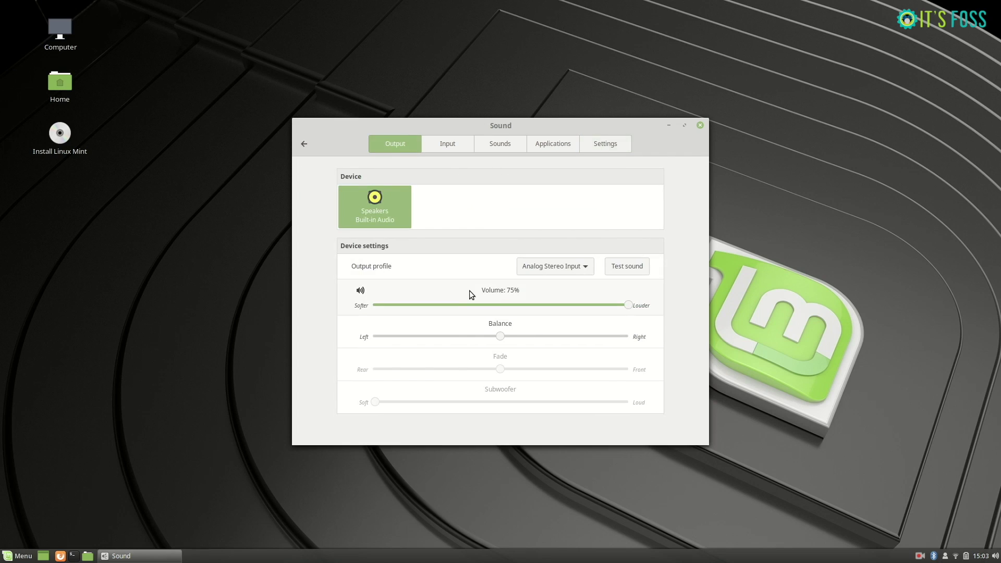
{"action": "key", "text": "XF86AudioLowerVolume"}
{"action": "key", "text": "XF86AudioLowerVolume"}
{"action": "key", "text": "XF86AudioLowerVolume"}
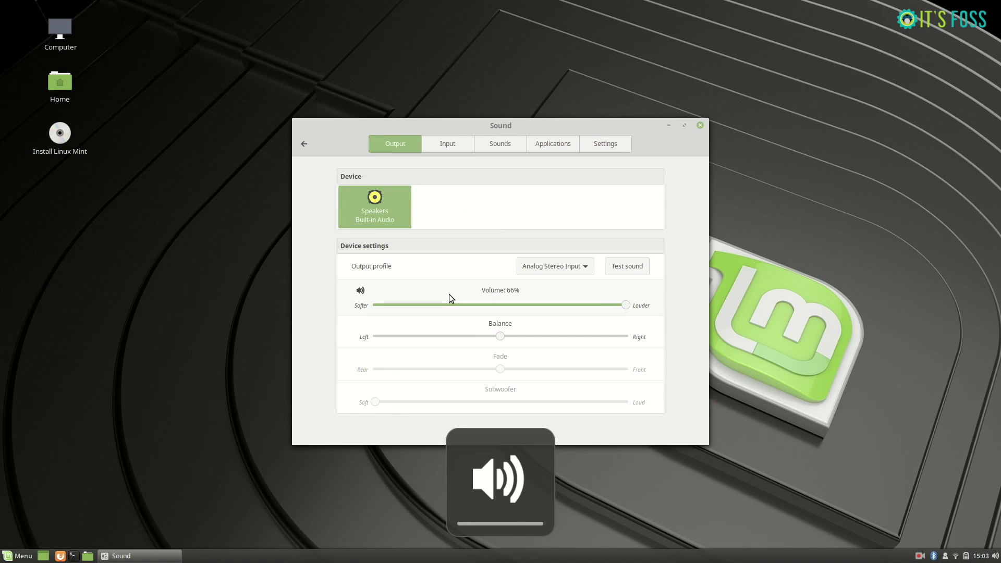
{"action": "key", "text": "XF86AudioLowerVolume"}
{"action": "key", "text": "XF86AudioLowerVolume"}
{"action": "key", "text": "XF86AudioLowerVolume"}
{"action": "key", "text": "XF86AudioRaiseVolume"}
{"action": "key", "text": "XF86AudioRaiseVolume"}
{"action": "key", "text": "XF86AudioRaiseVolume"}
{"action": "key", "text": "XF86AudioRaiseVolume"}
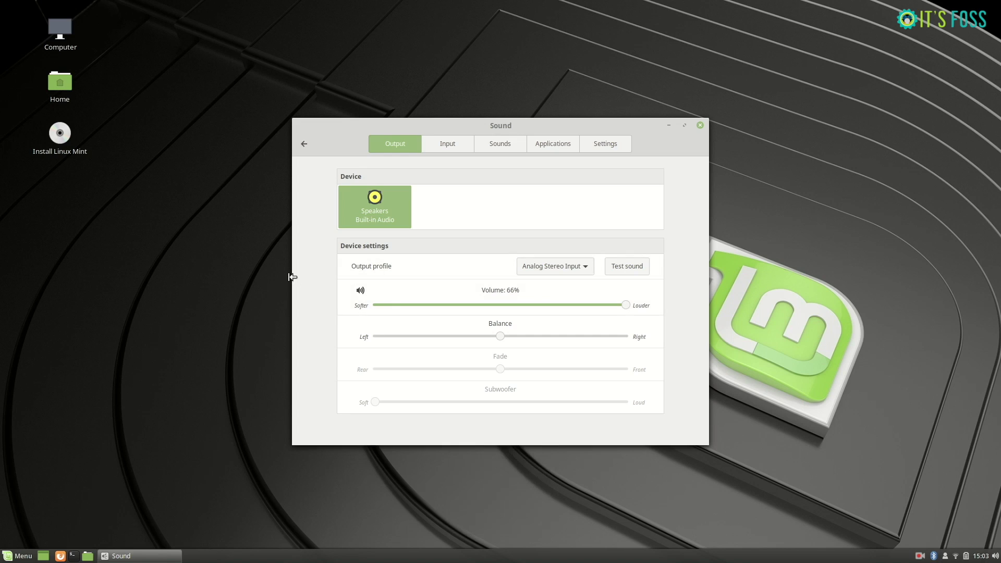
{"action": "left_click", "coordinate": [198, 282]}
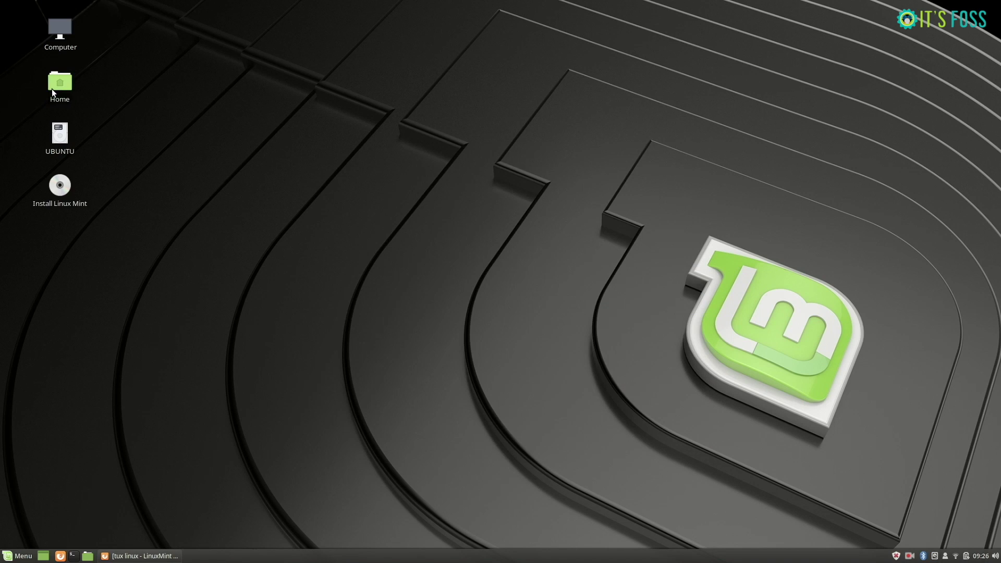
{"action": "double_click", "coordinate": [51, 89]}
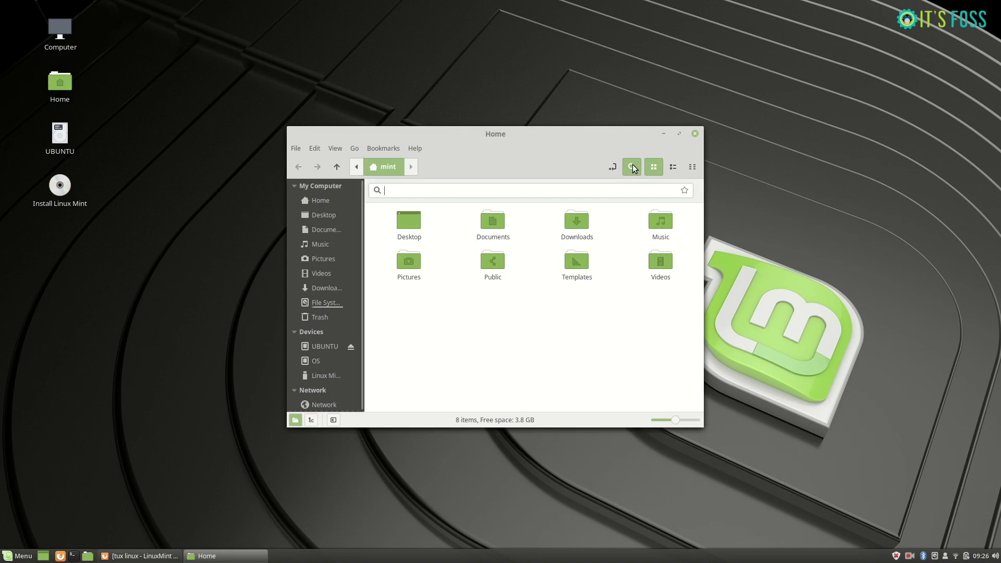
Search Home for 'mint' and select mint-wallpaper.png, then try 'ubu' and list saved searches
{"action": "type", "text": "mint"}
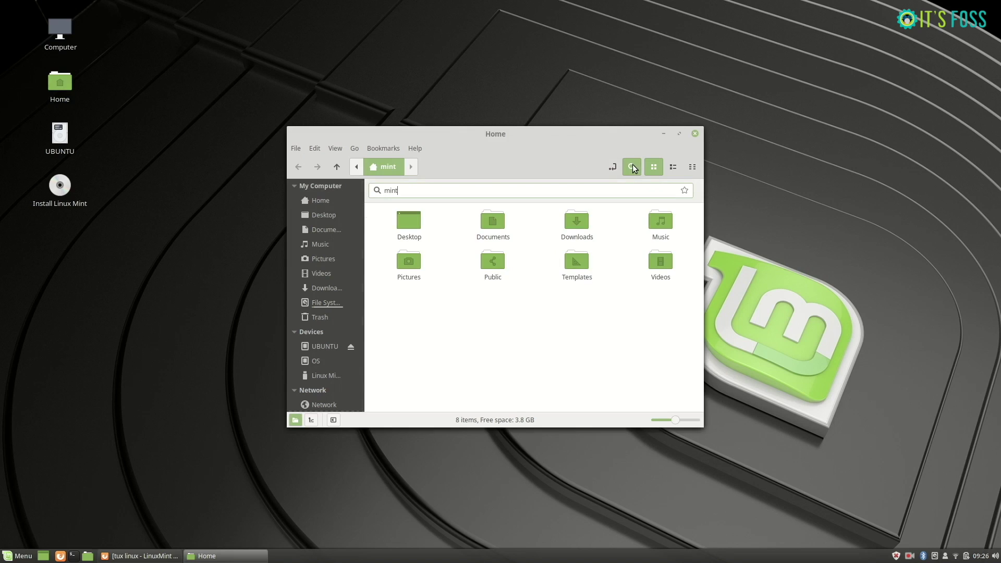
{"action": "key", "text": "Return"}
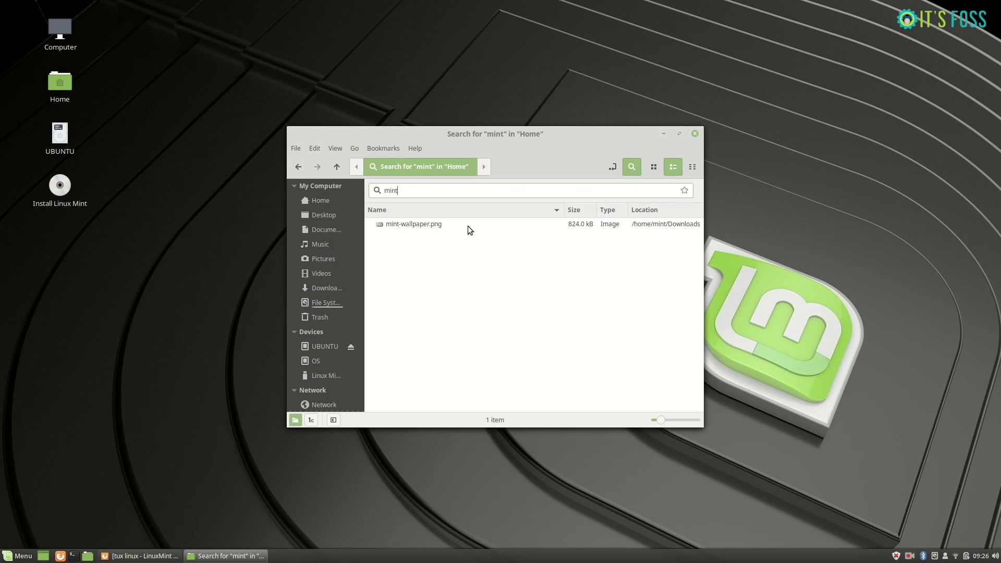
{"action": "left_click", "coordinate": [470, 230]}
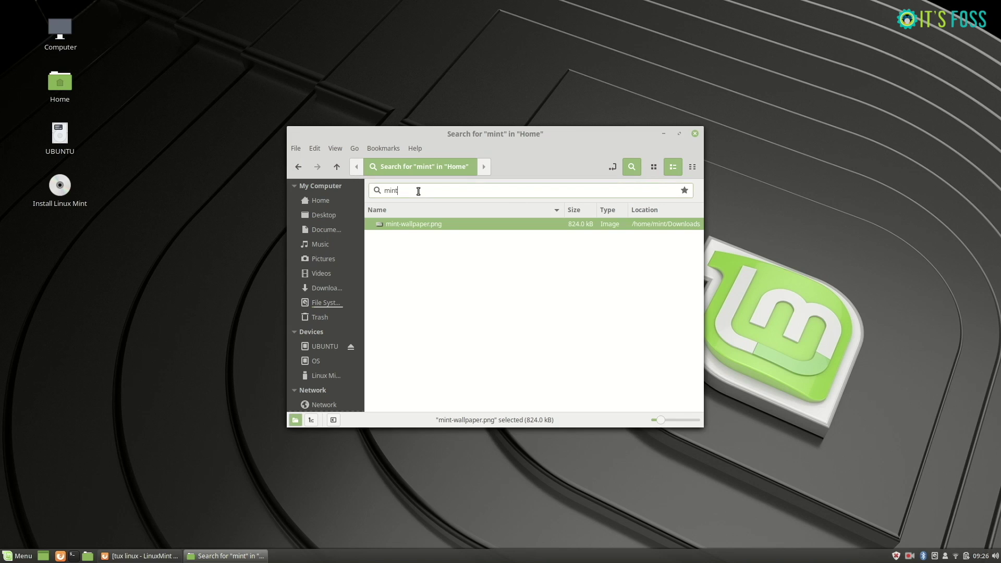
{"action": "key", "text": "BackSpace"}
{"action": "key", "text": "BackSpace"}
{"action": "key", "text": "BackSpace"}
{"action": "key", "text": "BackSpace"}
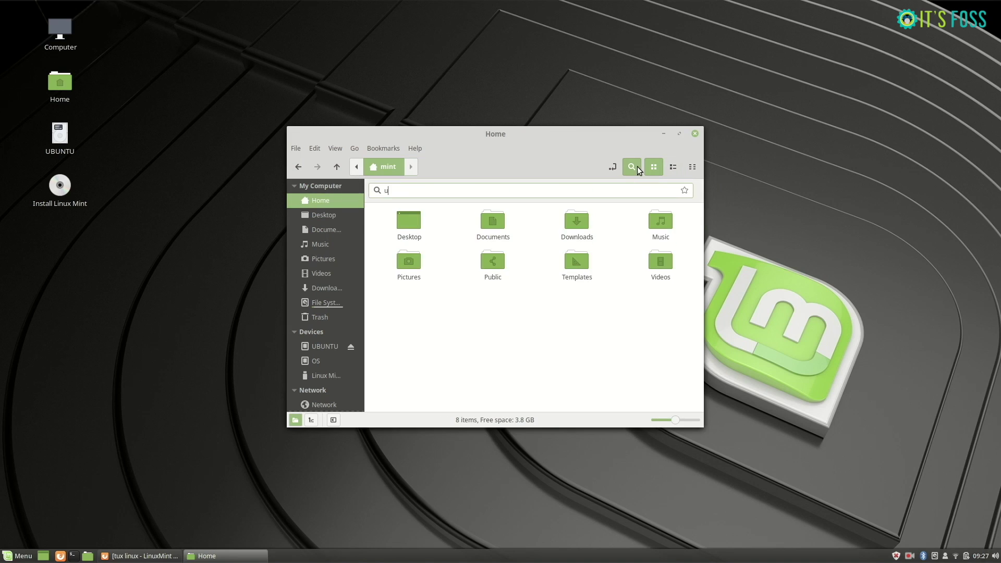
{"action": "type", "text": "ubu"}
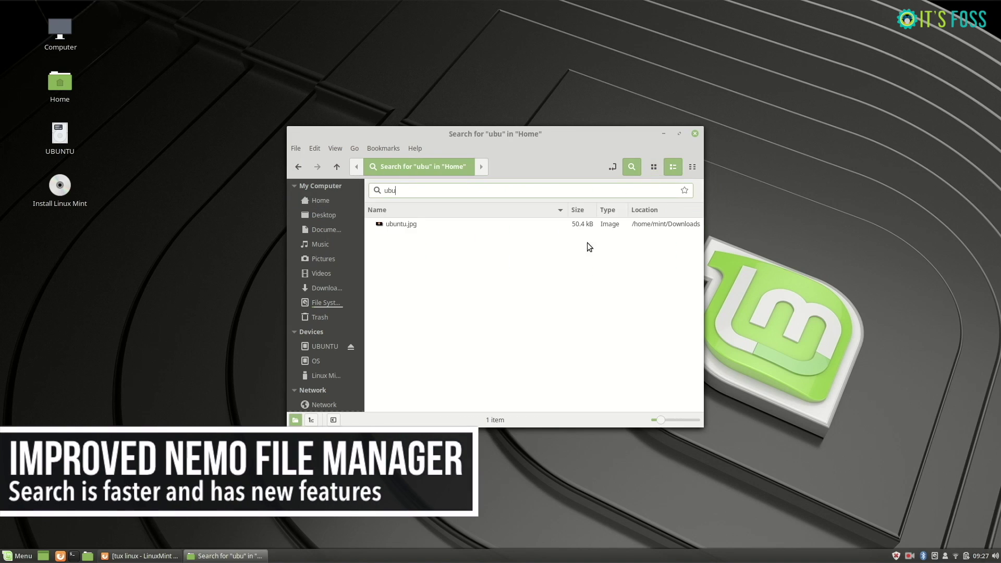
{"action": "left_click", "coordinate": [685, 190]}
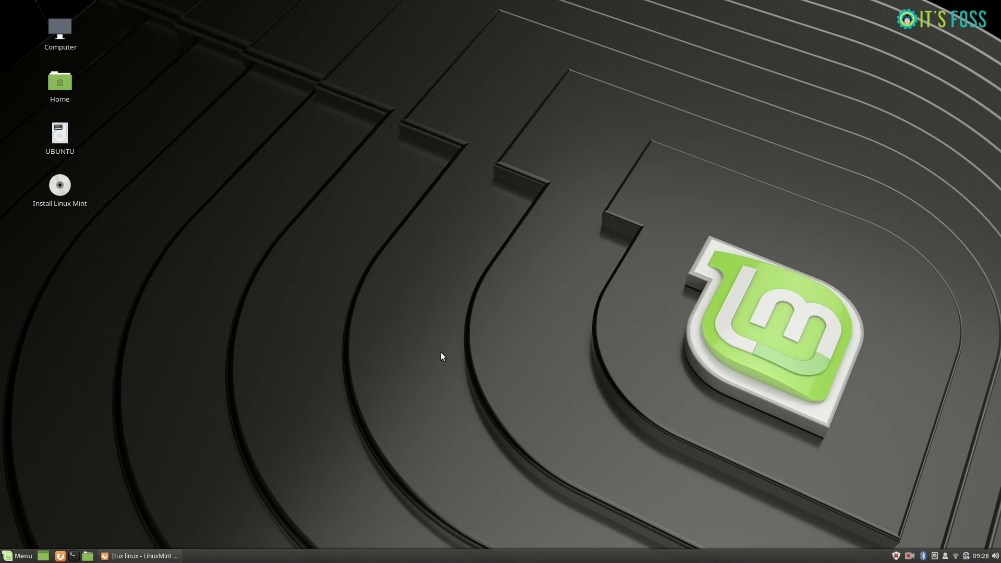
{"action": "key", "text": "super"}
Open Notifications settings, show test notifications, and move notifications to the bottom of the screen
{"action": "type", "text": "noti"}
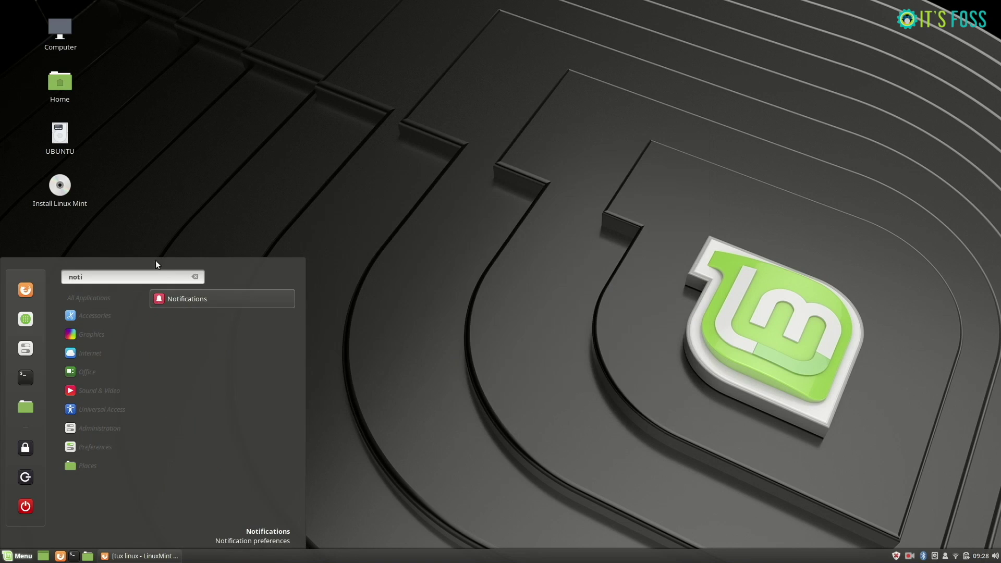
{"action": "left_click", "coordinate": [210, 298]}
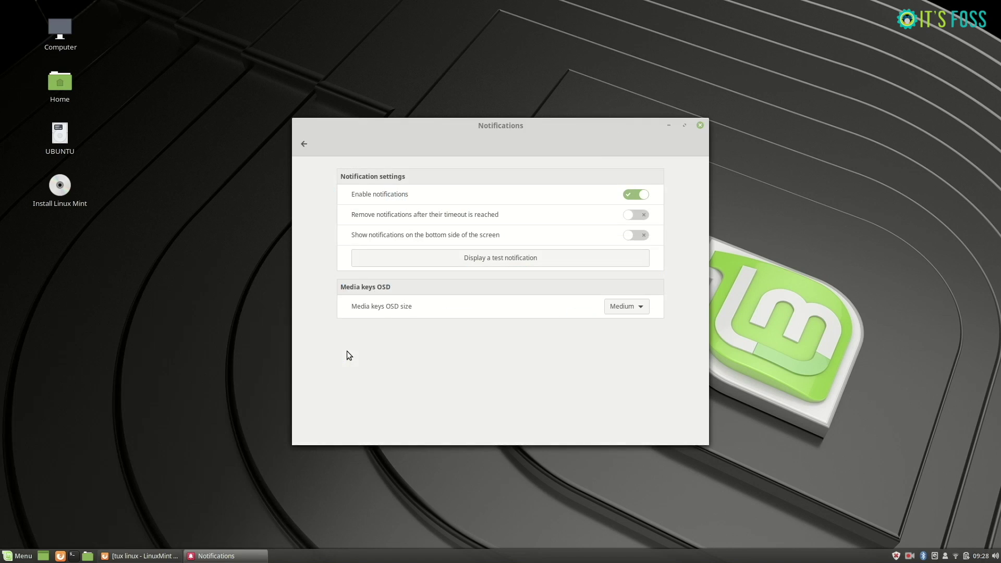
{"action": "left_click", "coordinate": [513, 257]}
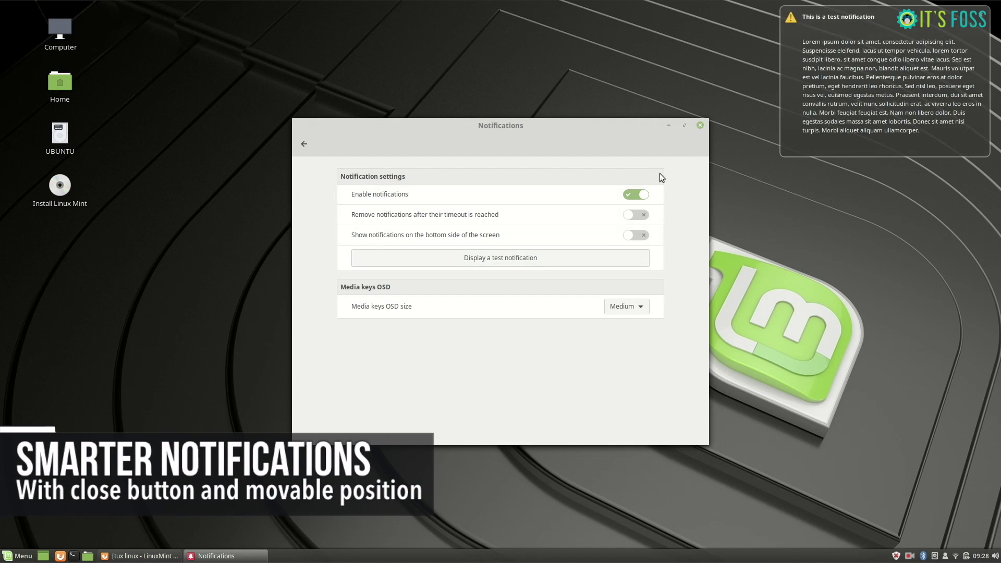
{"action": "left_click", "coordinate": [636, 235]}
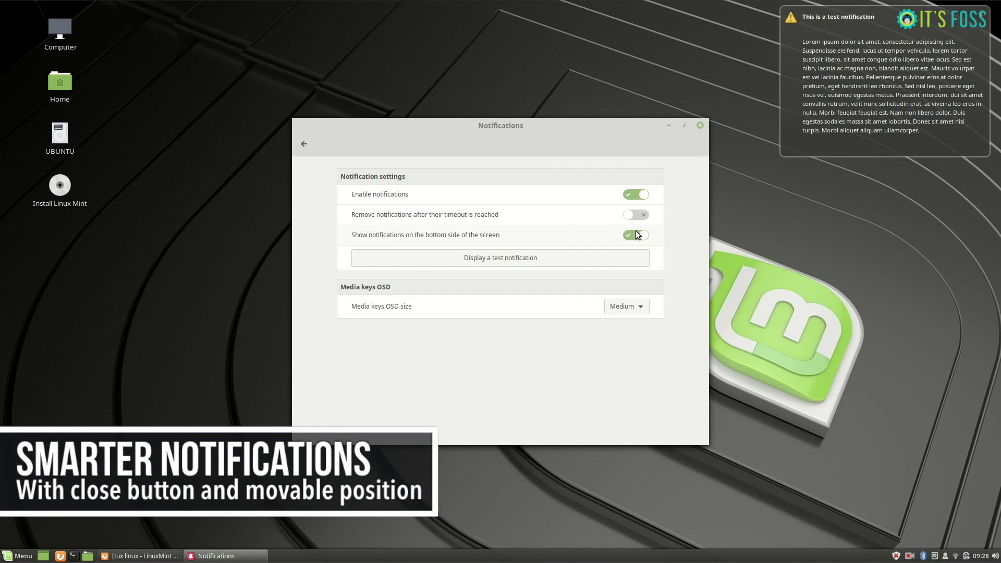
{"action": "left_click", "coordinate": [534, 258]}
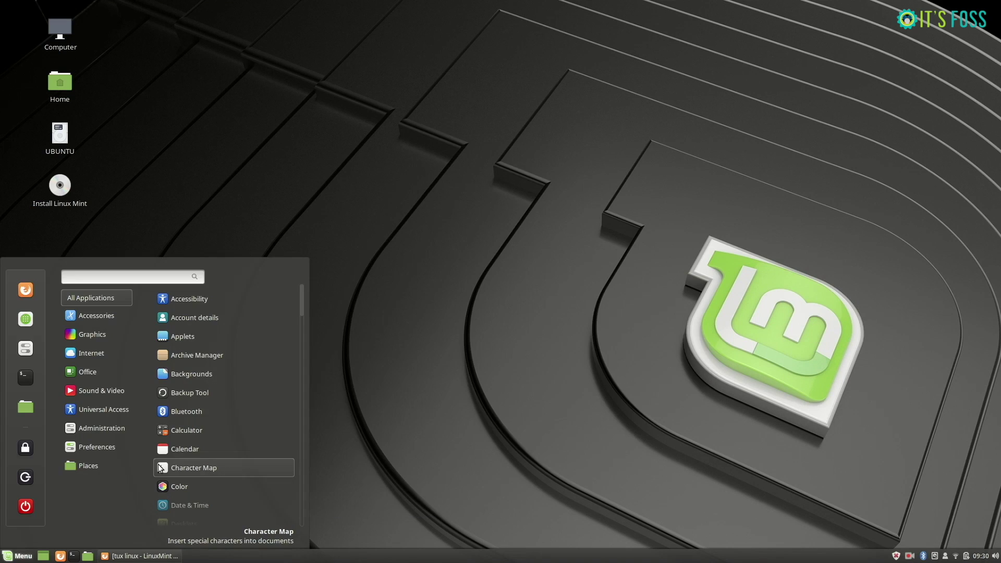
Enable remembering recently accessed files in System Settings' Privacy, then close it and reopen the menu
{"action": "type", "text": "sett"}
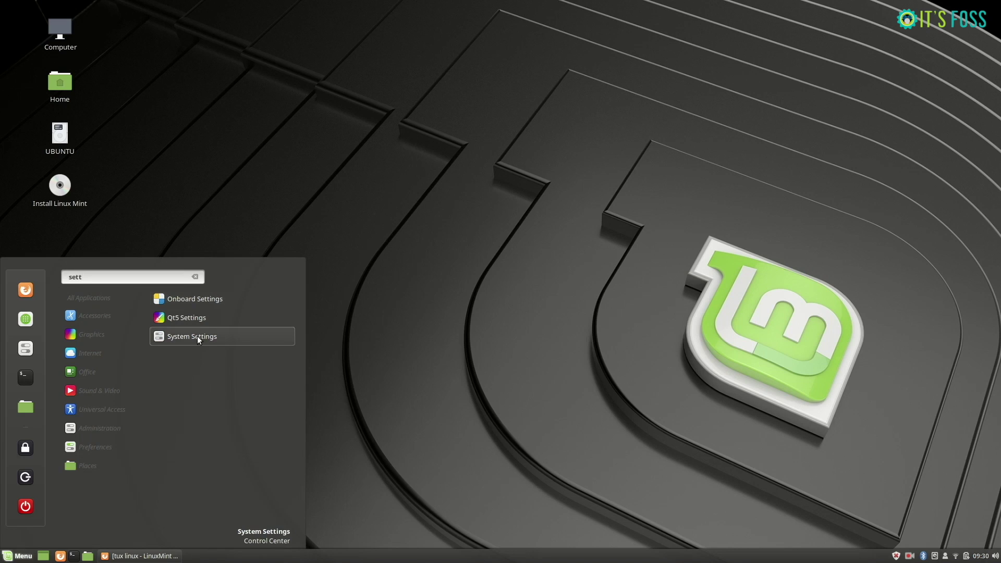
{"action": "left_click", "coordinate": [197, 336]}
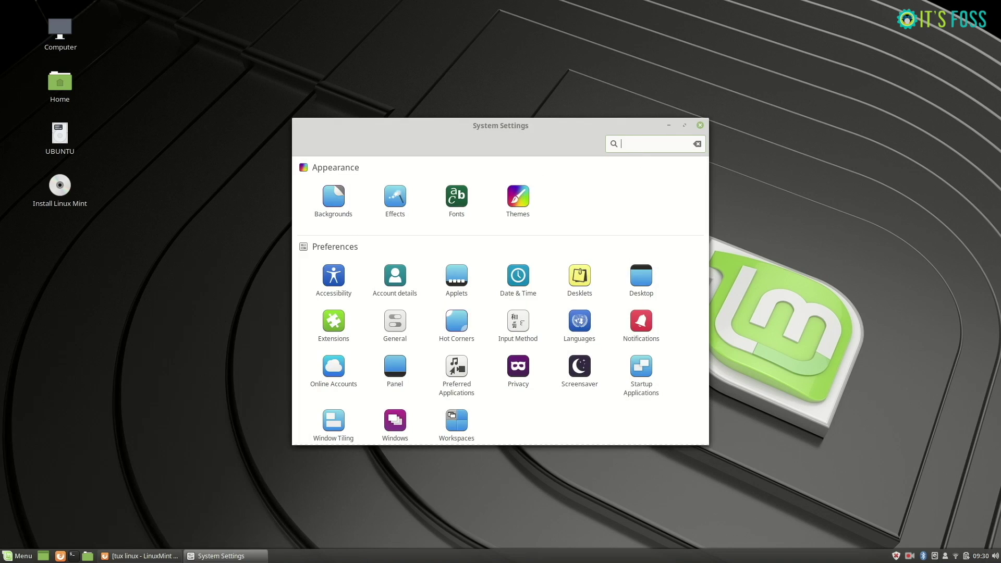
{"action": "type", "text": "pri"}
{"action": "left_click", "coordinate": [334, 197]}
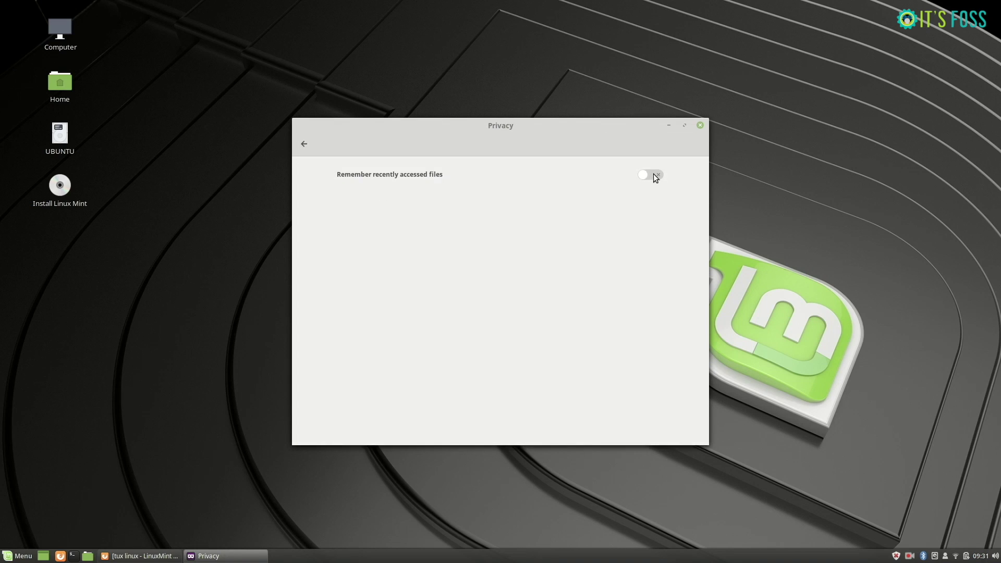
{"action": "left_click", "coordinate": [654, 177]}
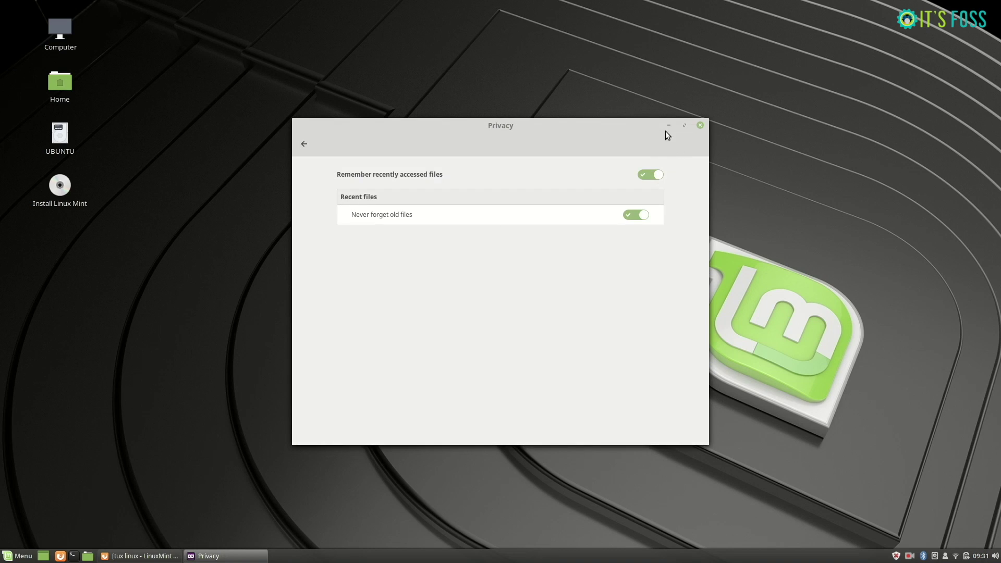
{"action": "left_click", "coordinate": [702, 126]}
{"action": "key", "text": "super"}
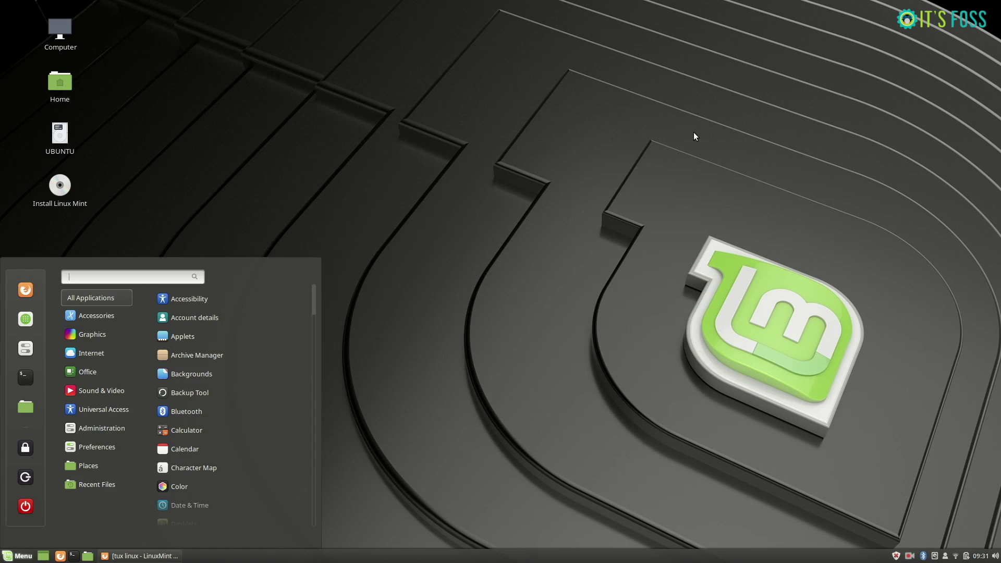
Read the Ultimate Linux Newbie Guide PDF in Document Viewer to Chapter One, then search the menu for 'sett'
{"action": "type", "text": "docu"}
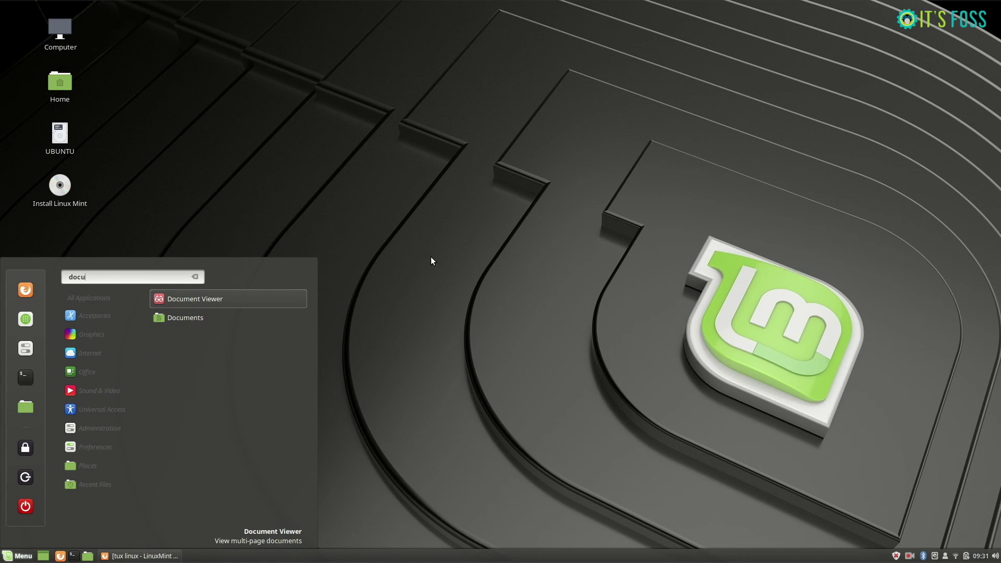
{"action": "left_click", "coordinate": [261, 299]}
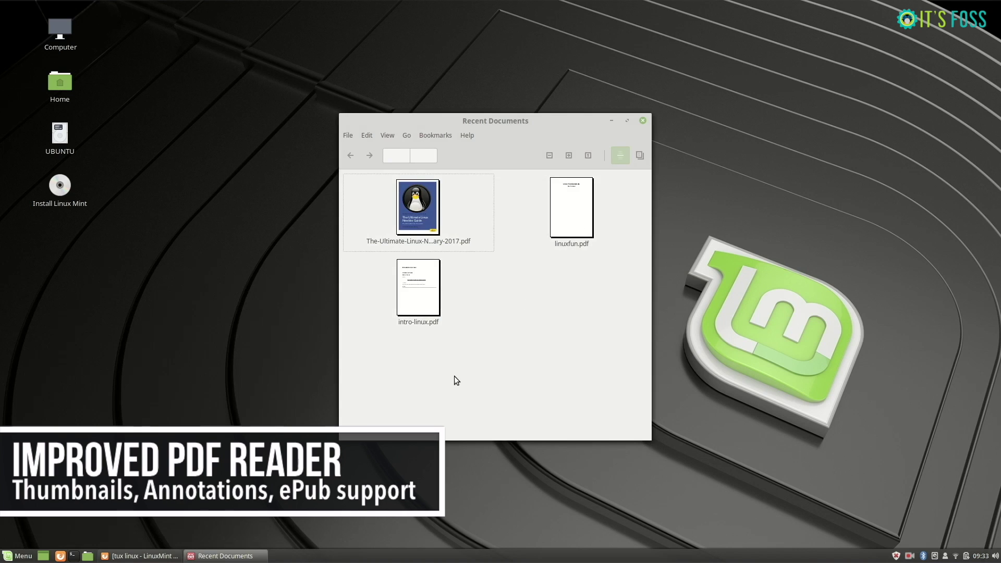
{"action": "double_click", "coordinate": [439, 216]}
{"action": "scroll", "coordinate": [308, 225], "scroll_direction": "down", "scroll_amount": 5}
{"action": "scroll", "coordinate": [308, 224], "scroll_direction": "down", "scroll_amount": 20}
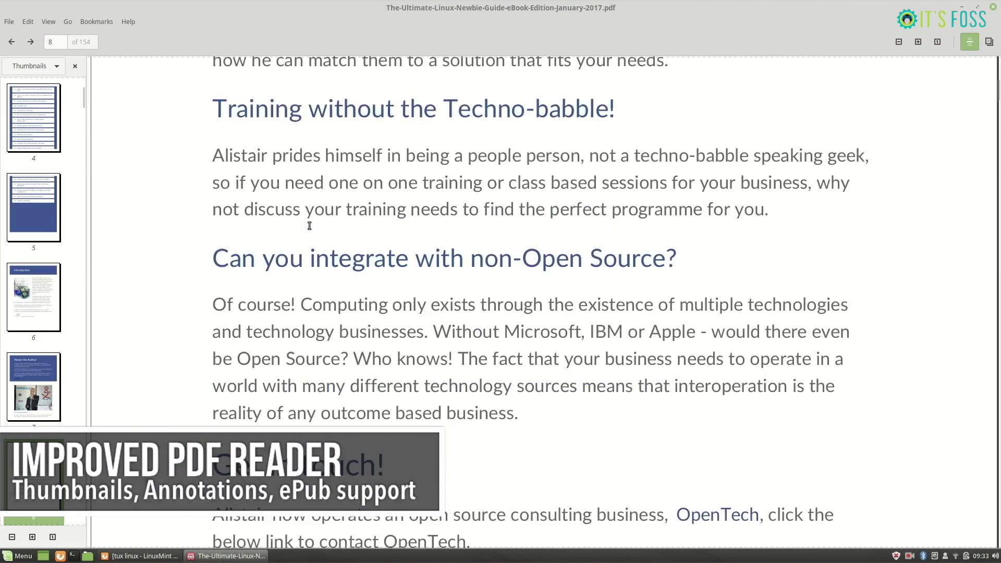
{"action": "scroll", "coordinate": [309, 226], "scroll_direction": "down", "scroll_amount": 10}
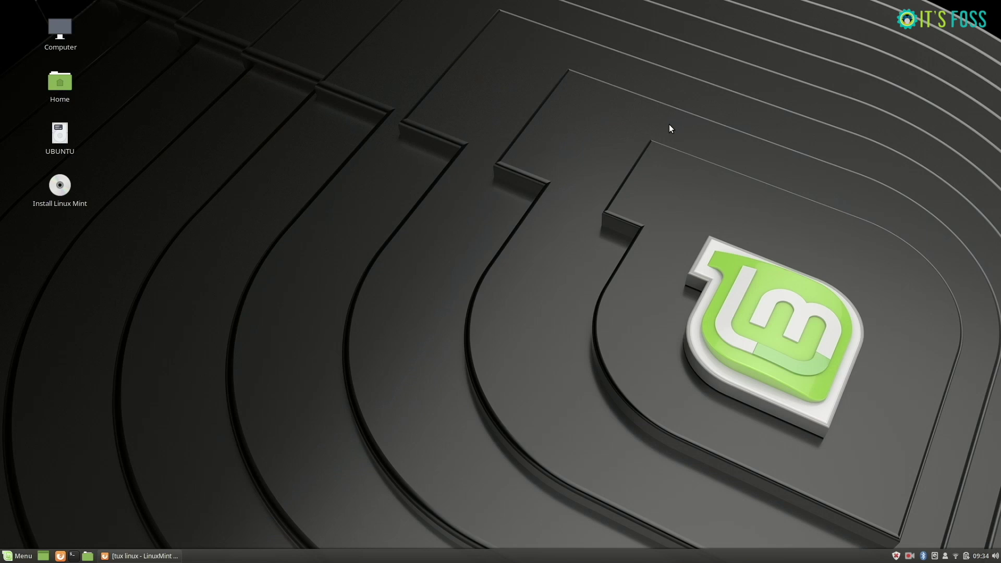
{"action": "key", "text": "super"}
{"action": "type", "text": "sett"}
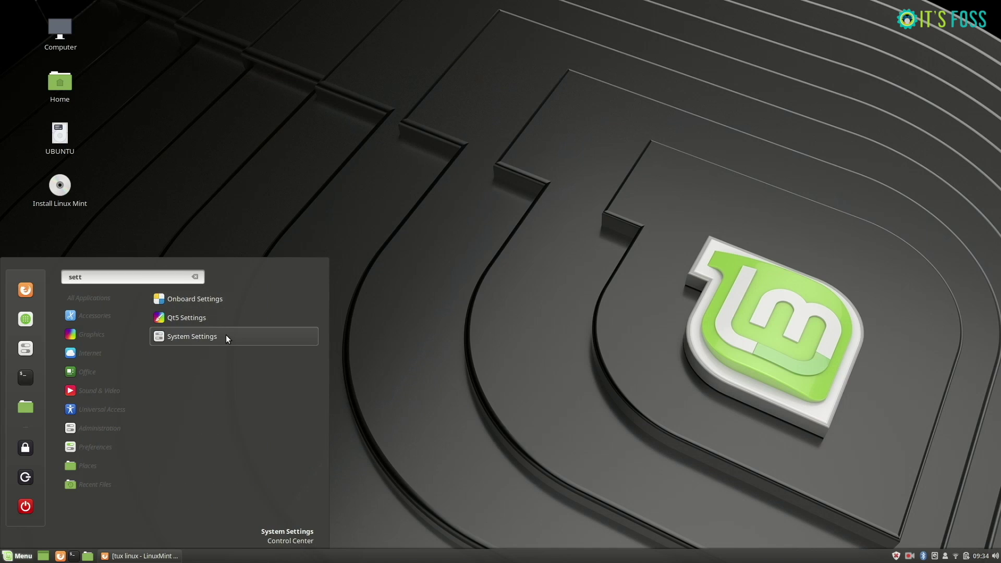
Open System Settings and view the Applets and Desklets pages
{"action": "left_click", "coordinate": [227, 335]}
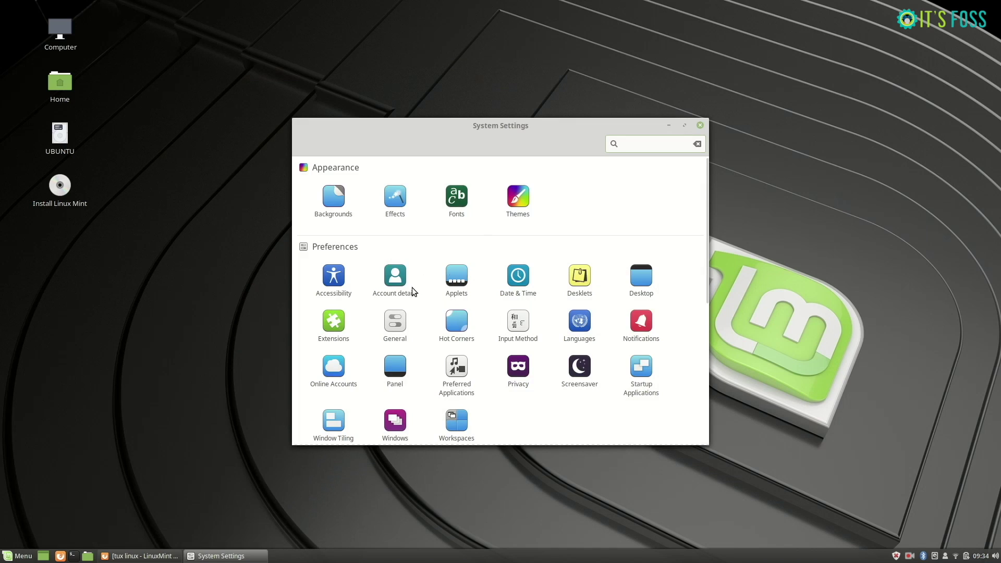
{"action": "left_click", "coordinate": [461, 284]}
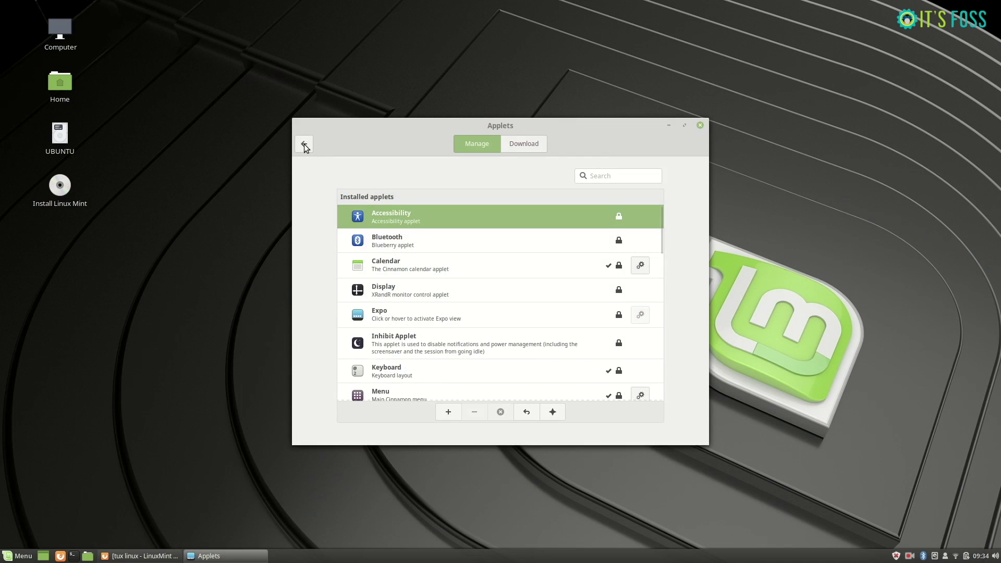
{"action": "left_click", "coordinate": [304, 144]}
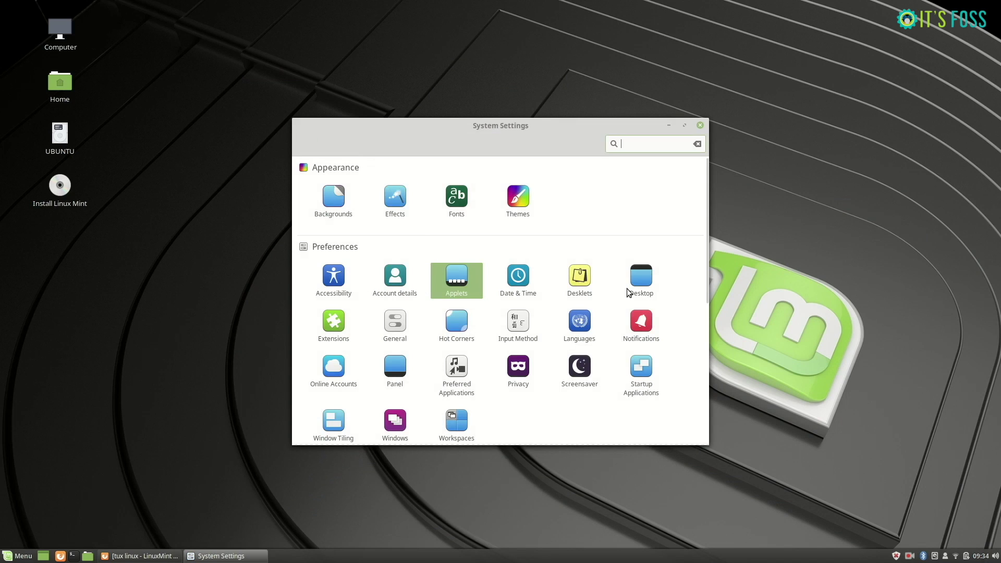
{"action": "left_click", "coordinate": [583, 289]}
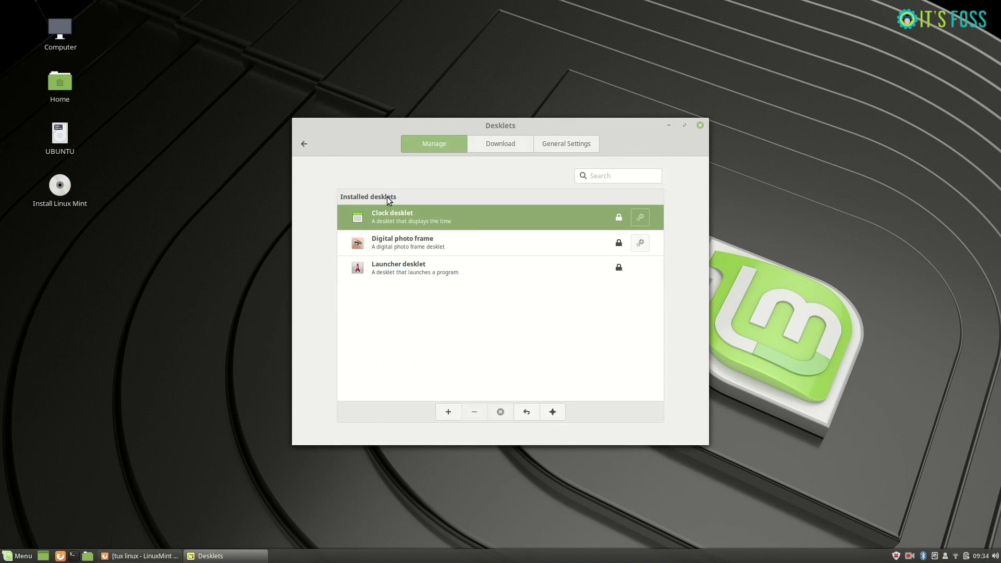
{"action": "left_click", "coordinate": [304, 144]}
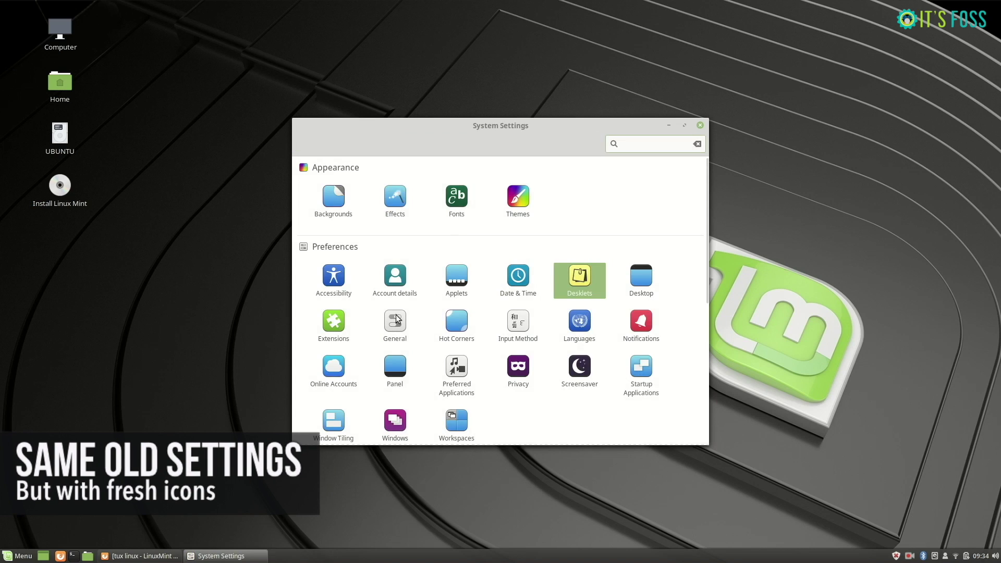
View the System Info page, then close System Settings and bring up the menu
{"action": "scroll", "coordinate": [527, 379], "scroll_direction": "down", "scroll_amount": 3}
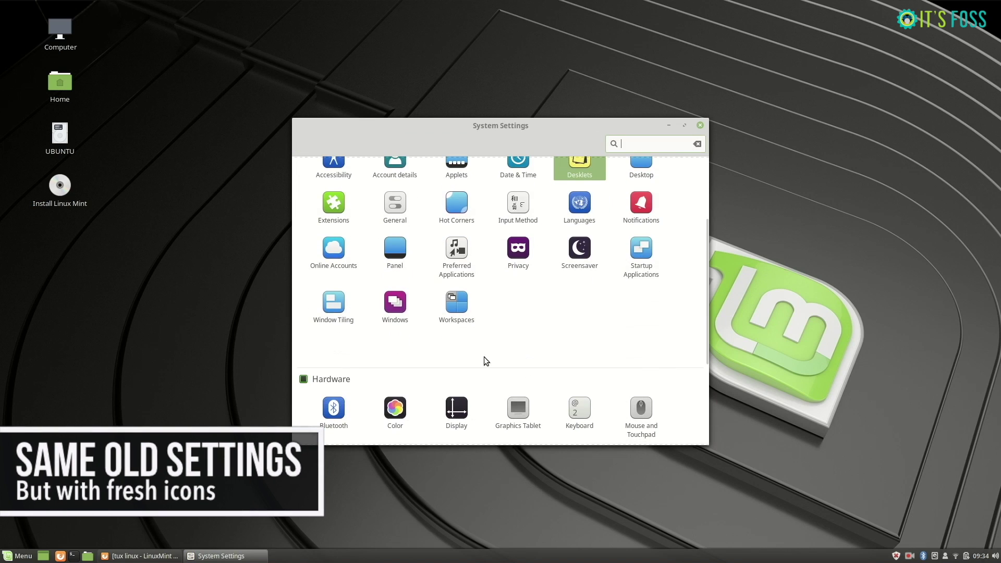
{"action": "scroll", "coordinate": [522, 338], "scroll_direction": "down", "scroll_amount": 3}
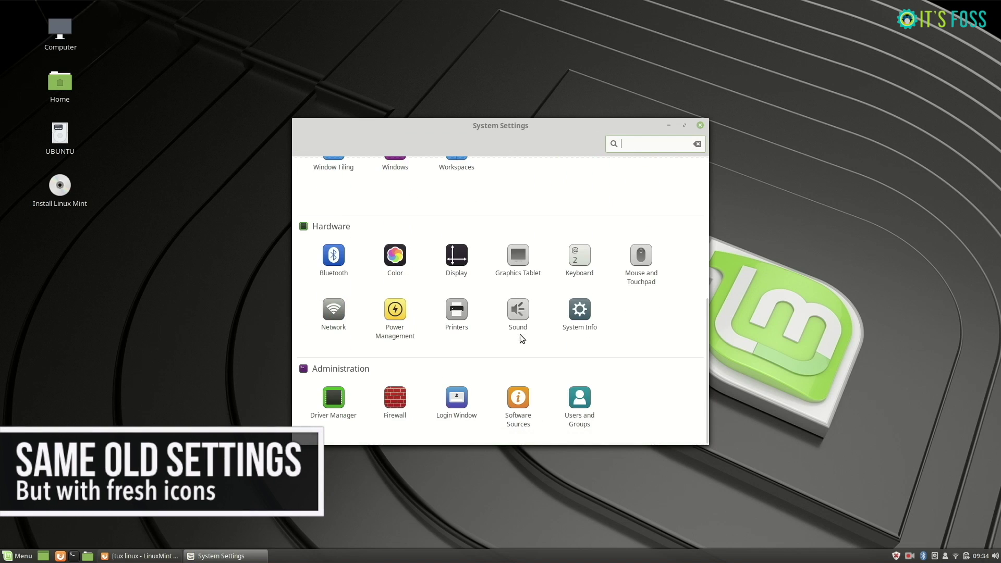
{"action": "left_click", "coordinate": [586, 316]}
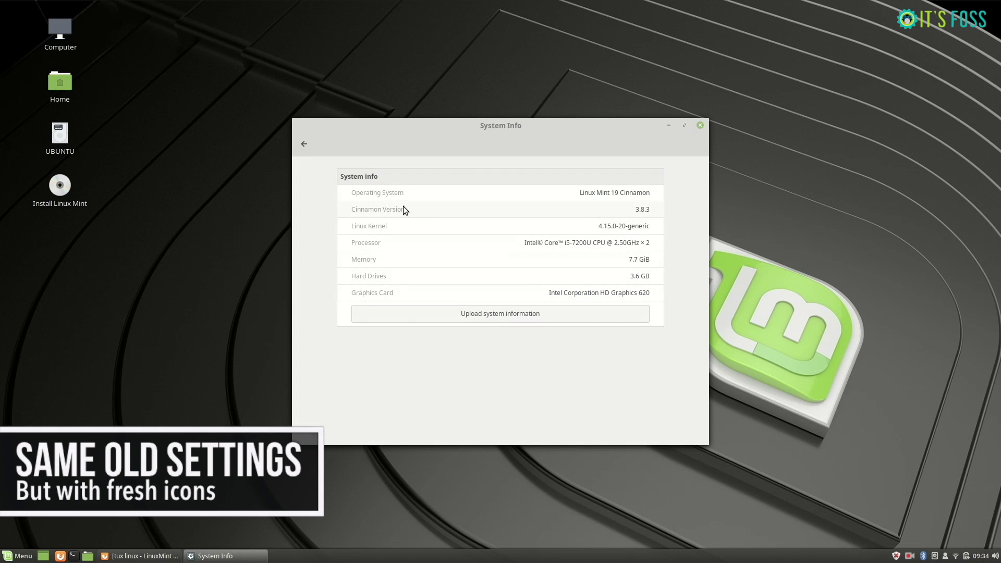
{"action": "left_click", "coordinate": [304, 142]}
{"action": "key", "text": "alt+F4"}
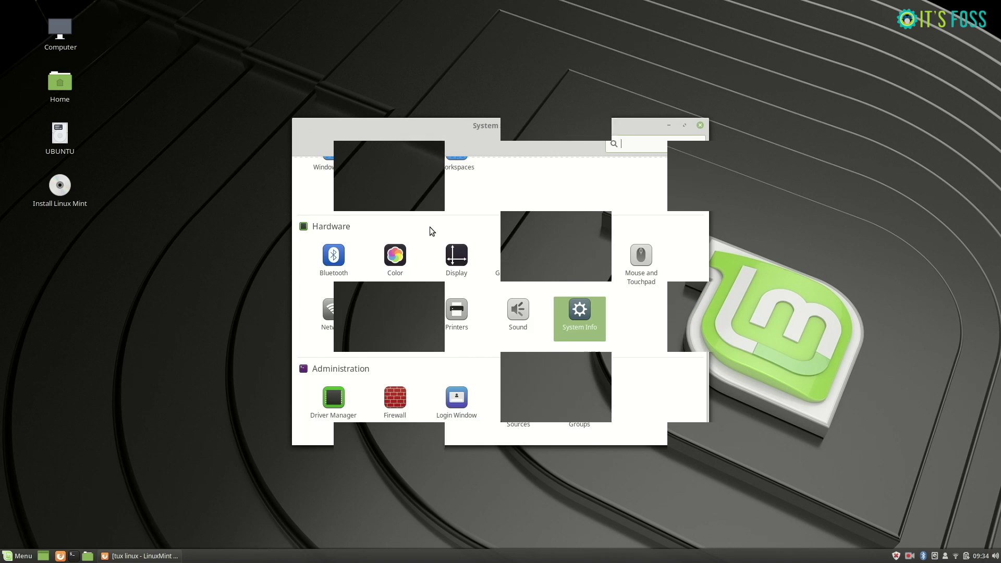
{"action": "key", "text": "super"}
Launch Calendar from a 'ca' menu search to see June 2018, then close it
{"action": "type", "text": "cal"}
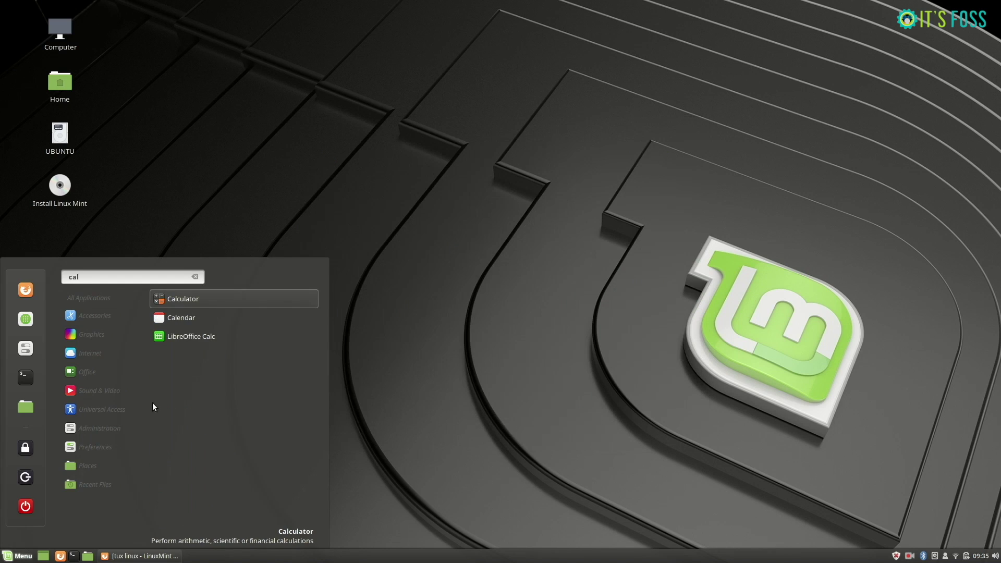
{"action": "left_click", "coordinate": [225, 319]}
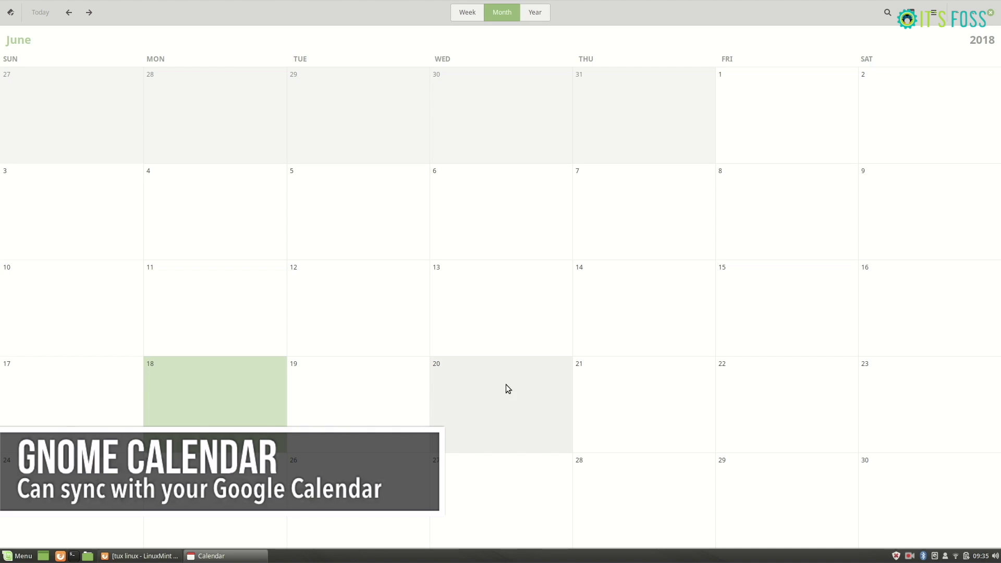
{"action": "key", "text": "alt+F4"}
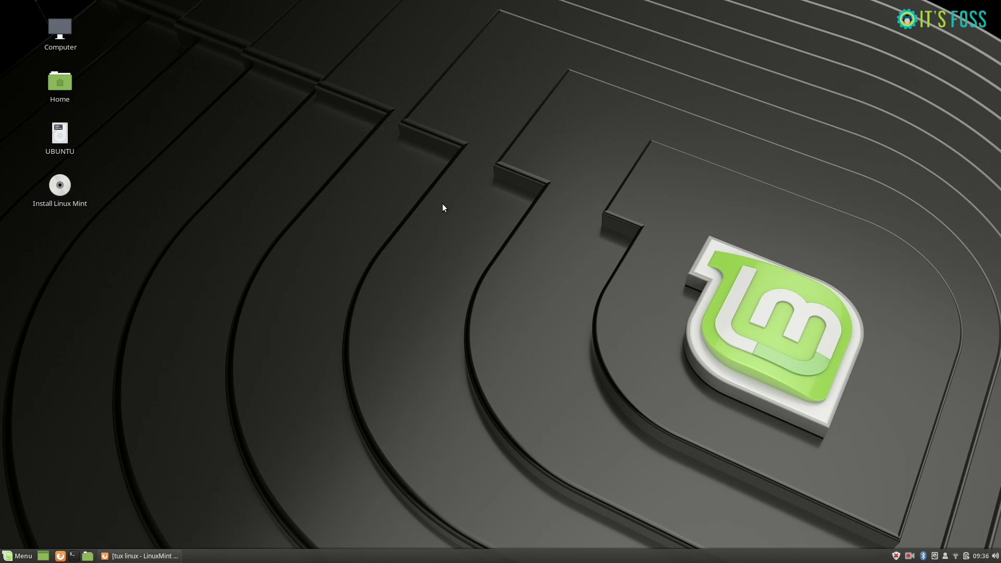
{"action": "key", "text": "super"}
Open the Backgrounds settings and try the Linux Mint wallpapers, including the green one
{"action": "type", "text": "sett"}
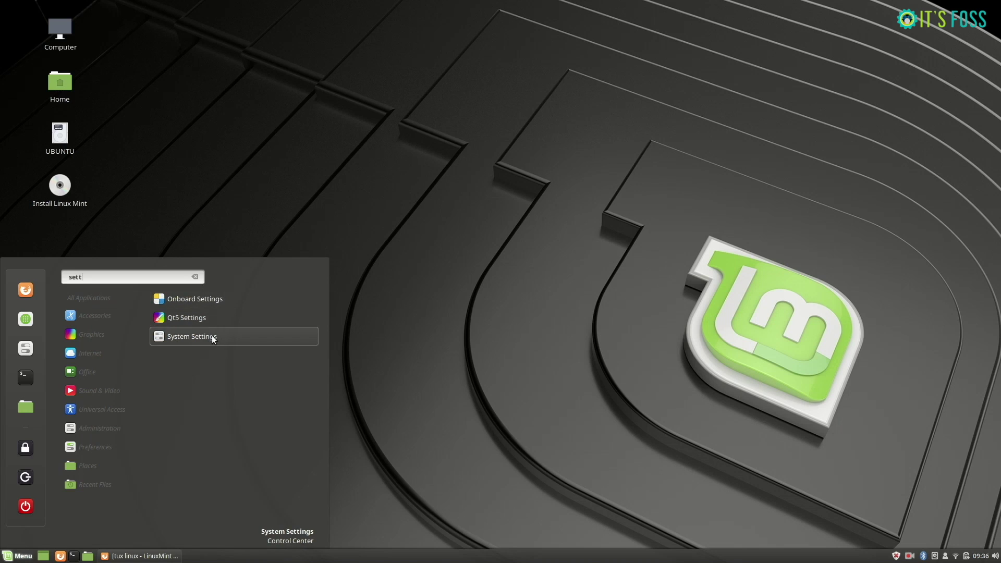
{"action": "left_click", "coordinate": [212, 338]}
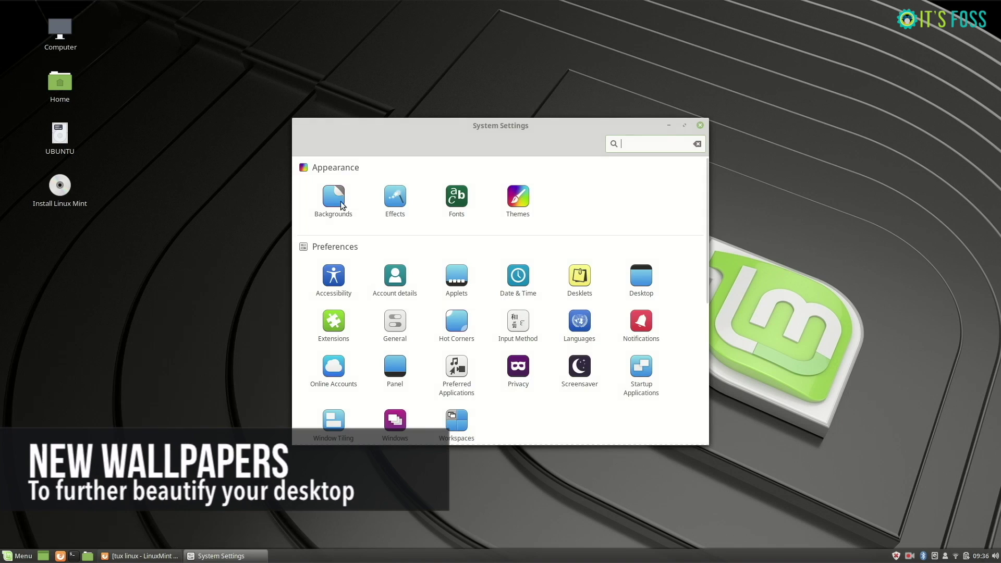
{"action": "left_click", "coordinate": [333, 210]}
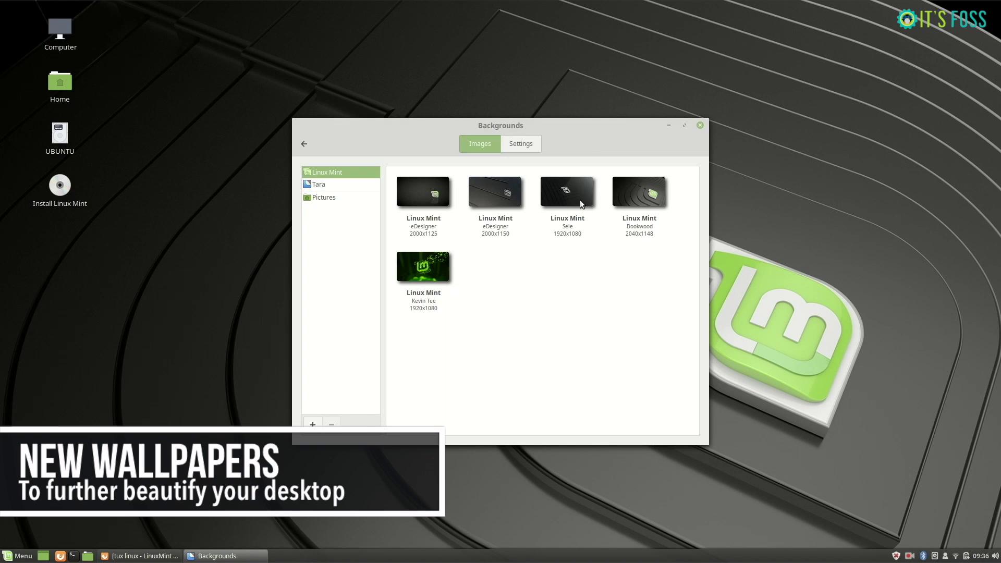
{"action": "left_click", "coordinate": [565, 200]}
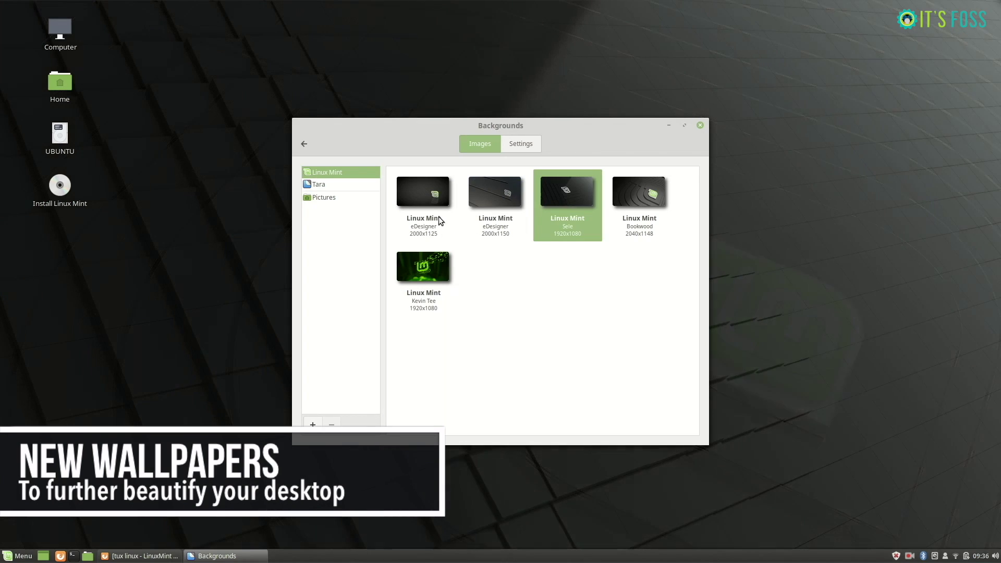
{"action": "left_click", "coordinate": [423, 266]}
Try the Tara wallpapers Being Different, Abstraction, Cartier, The Process, Hawaii and Lake
{"action": "left_click", "coordinate": [327, 185]}
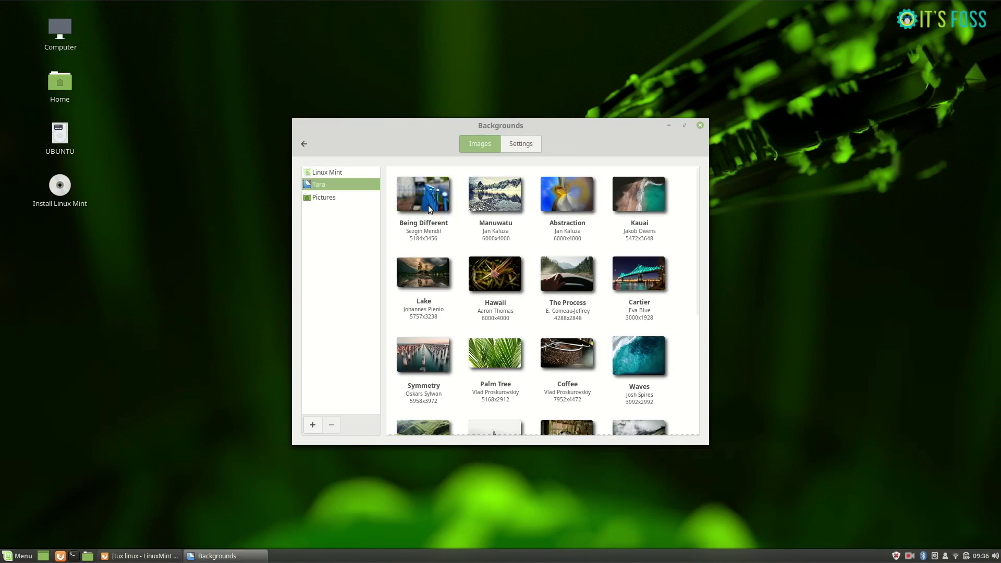
{"action": "left_click", "coordinate": [426, 203]}
{"action": "left_click", "coordinate": [581, 195]}
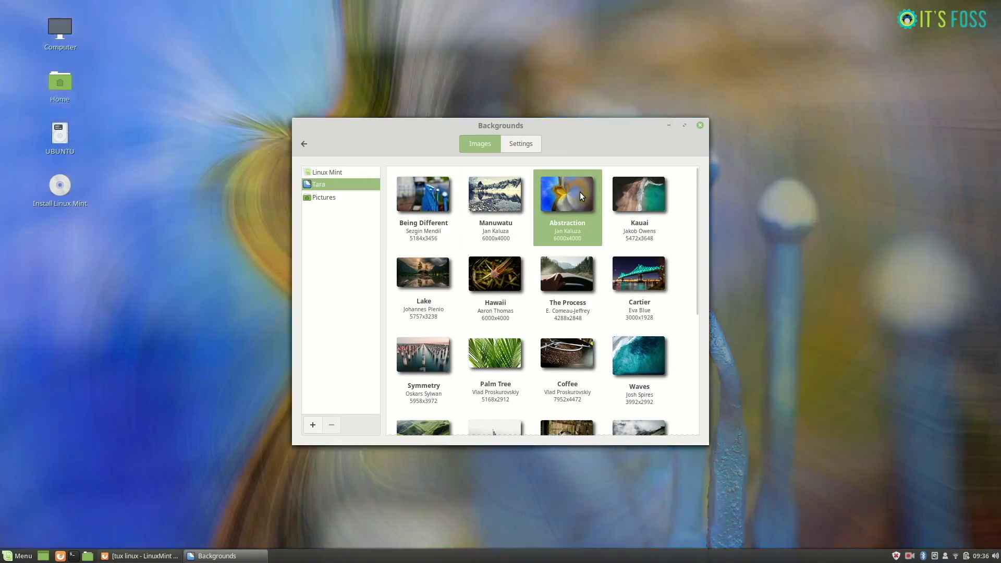
{"action": "left_click_drag", "start_coordinate": [626, 128], "coordinate": [886, 178]}
{"action": "left_click", "coordinate": [899, 324]}
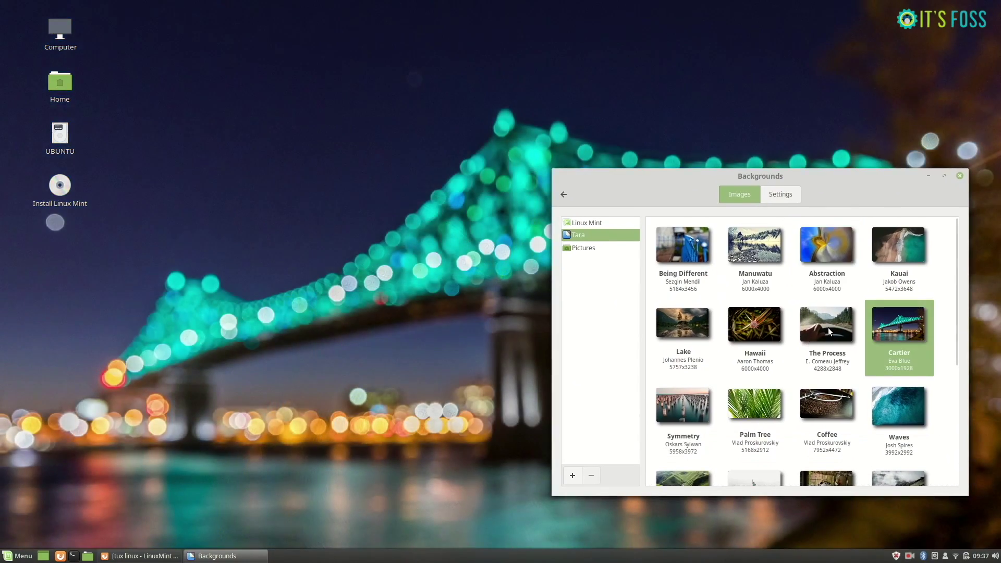
{"action": "left_click", "coordinate": [828, 327]}
{"action": "left_click", "coordinate": [755, 324]}
{"action": "left_click", "coordinate": [672, 324]}
Try Symmetry, Breathtaking, Sugar, Blade of Grass and Flower, settling on Manuwatu as the wallpaper
{"action": "left_click", "coordinate": [693, 418]}
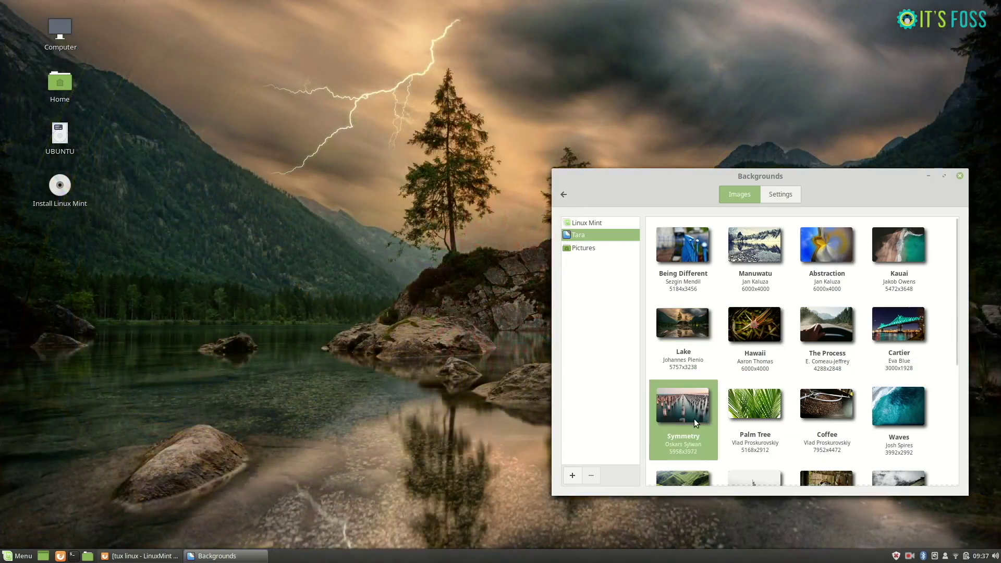
{"action": "scroll", "coordinate": [693, 416], "scroll_direction": "down", "scroll_amount": 3}
{"action": "left_click", "coordinate": [684, 354]}
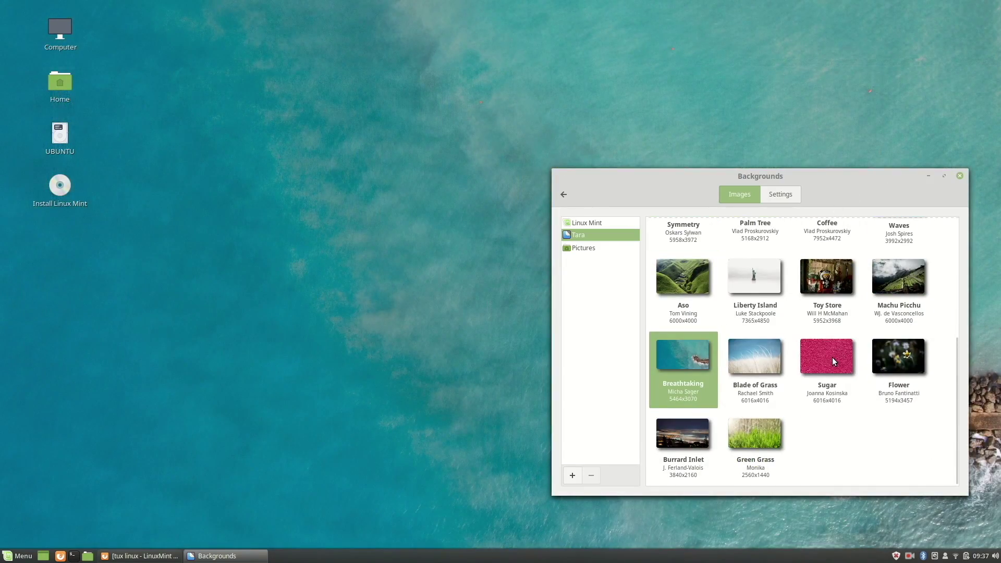
{"action": "left_click", "coordinate": [832, 358]}
{"action": "left_click", "coordinate": [759, 359]}
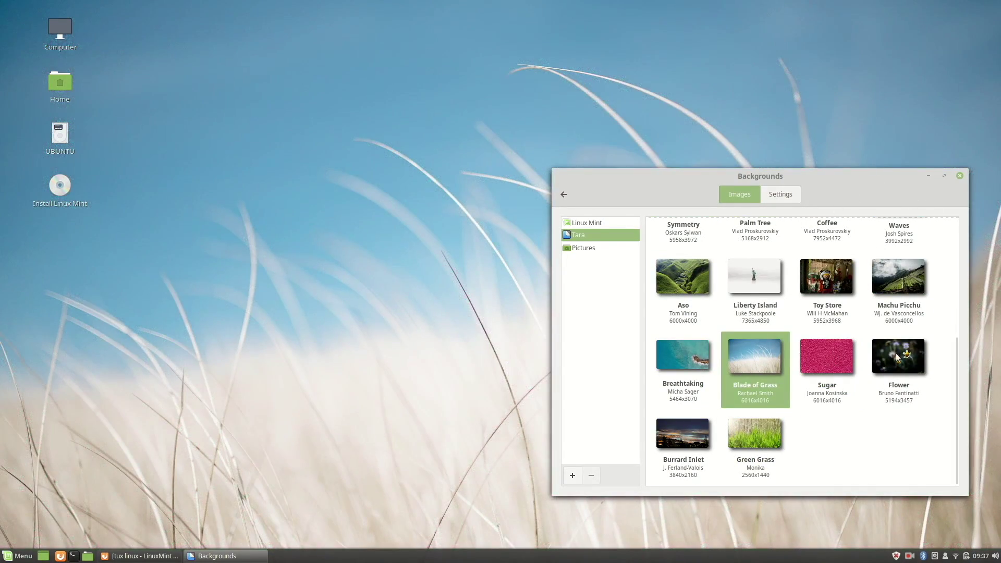
{"action": "left_click", "coordinate": [896, 356]}
{"action": "scroll", "coordinate": [848, 296], "scroll_direction": "up", "scroll_amount": 3}
{"action": "left_click", "coordinate": [751, 248]}
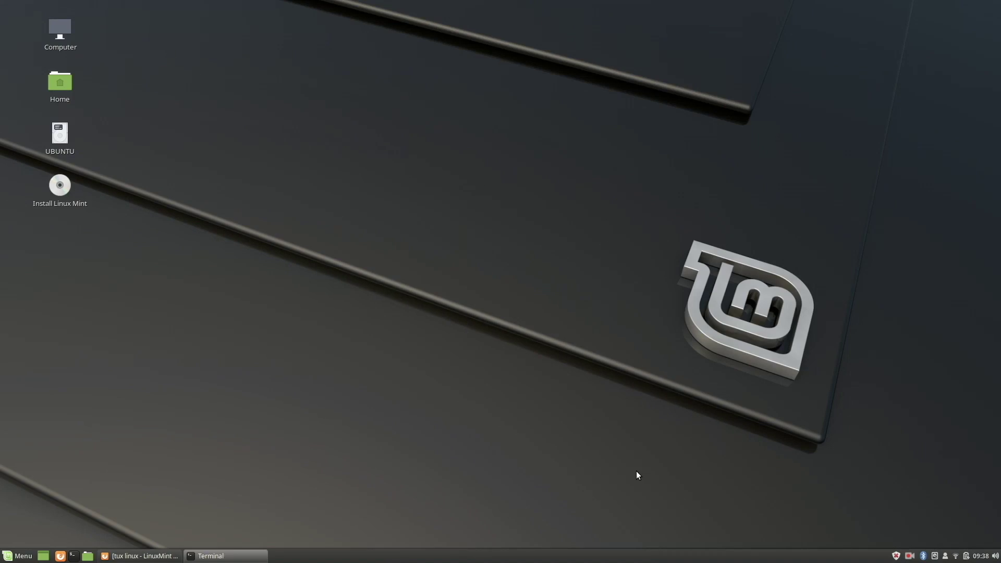
{"action": "key", "text": "ctrl+alt+t"}
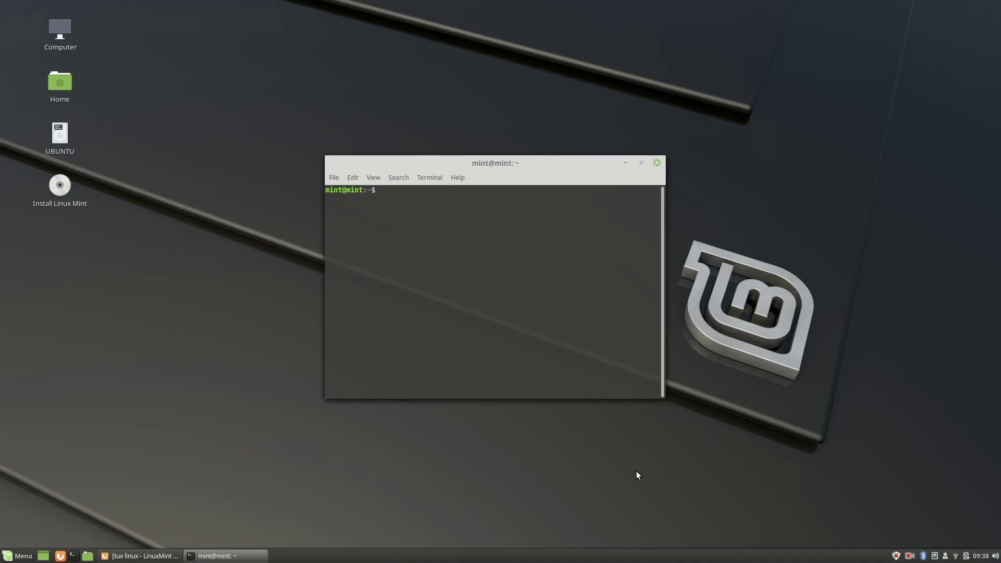
Run neofetch to show the Linux Mint 19 Tara summary with Cinnamon 3.8.3 and kernel 4.15.0-20-generic
{"action": "type", "text": "neofetch"}
{"action": "key", "text": "Return"}
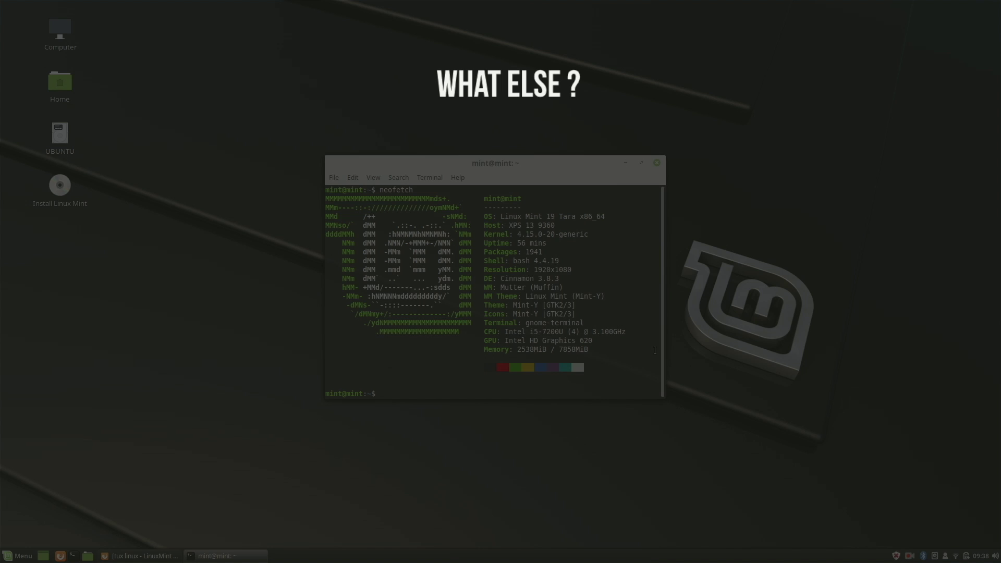